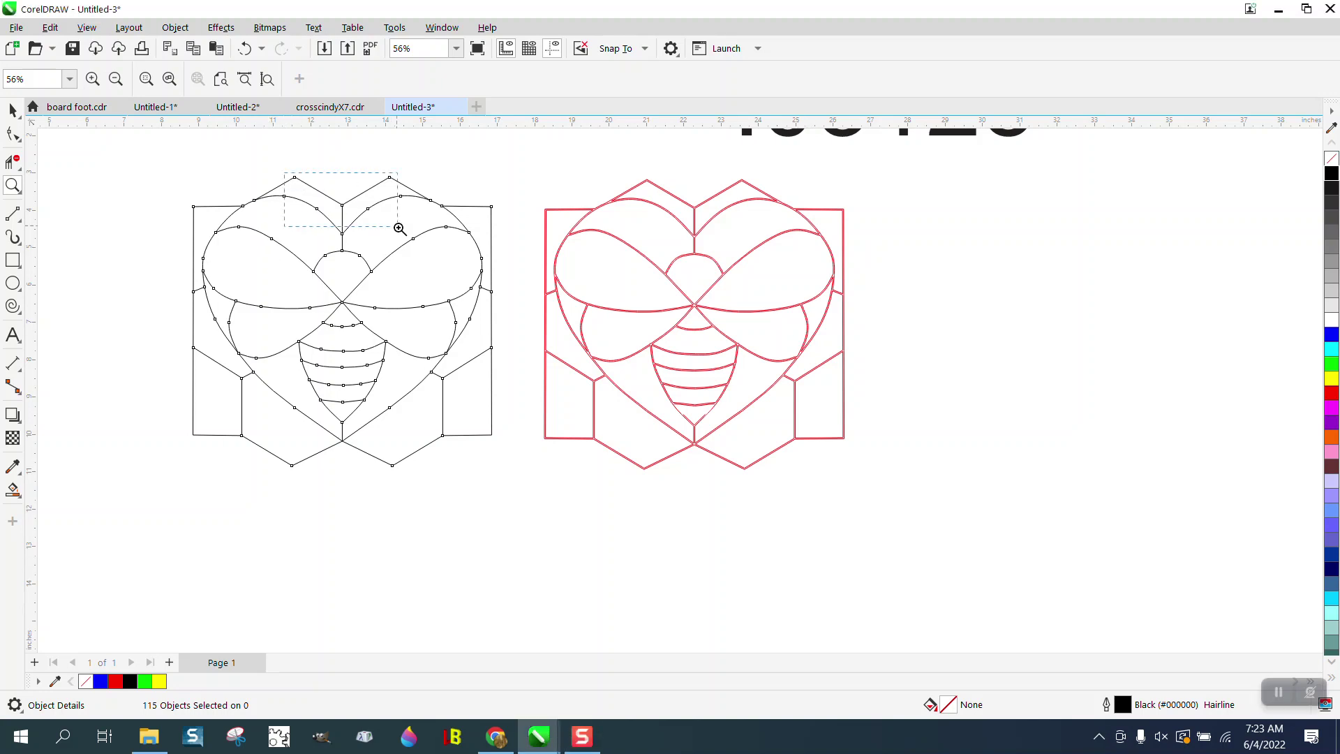
Step: Undo an accidental move of the bee's upper-left line and zoom in on the red bee's upper area
{"action": "left_click", "coordinate": [13, 110]}
{"action": "left_click", "coordinate": [374, 253]}
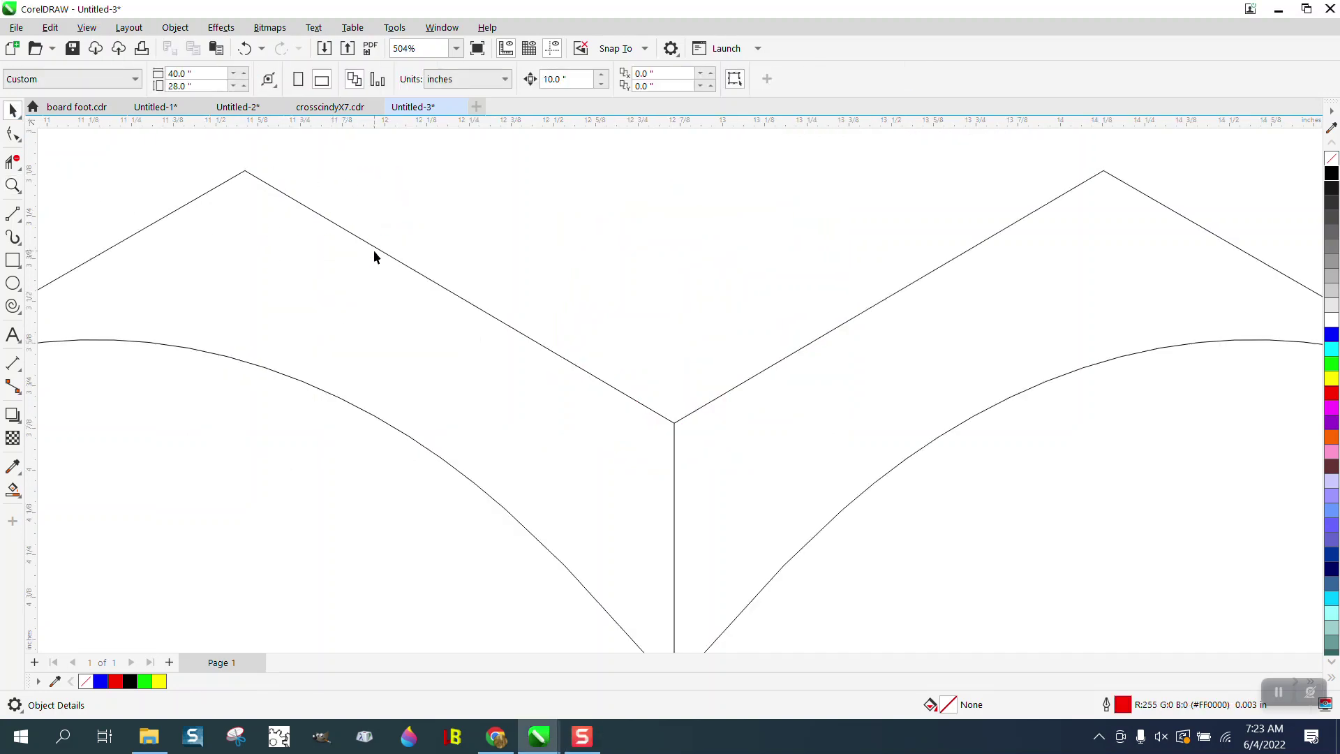
{"action": "left_click", "coordinate": [247, 49]}
{"action": "scroll", "coordinate": [300, 223], "scroll_direction": "down", "scroll_amount": 6}
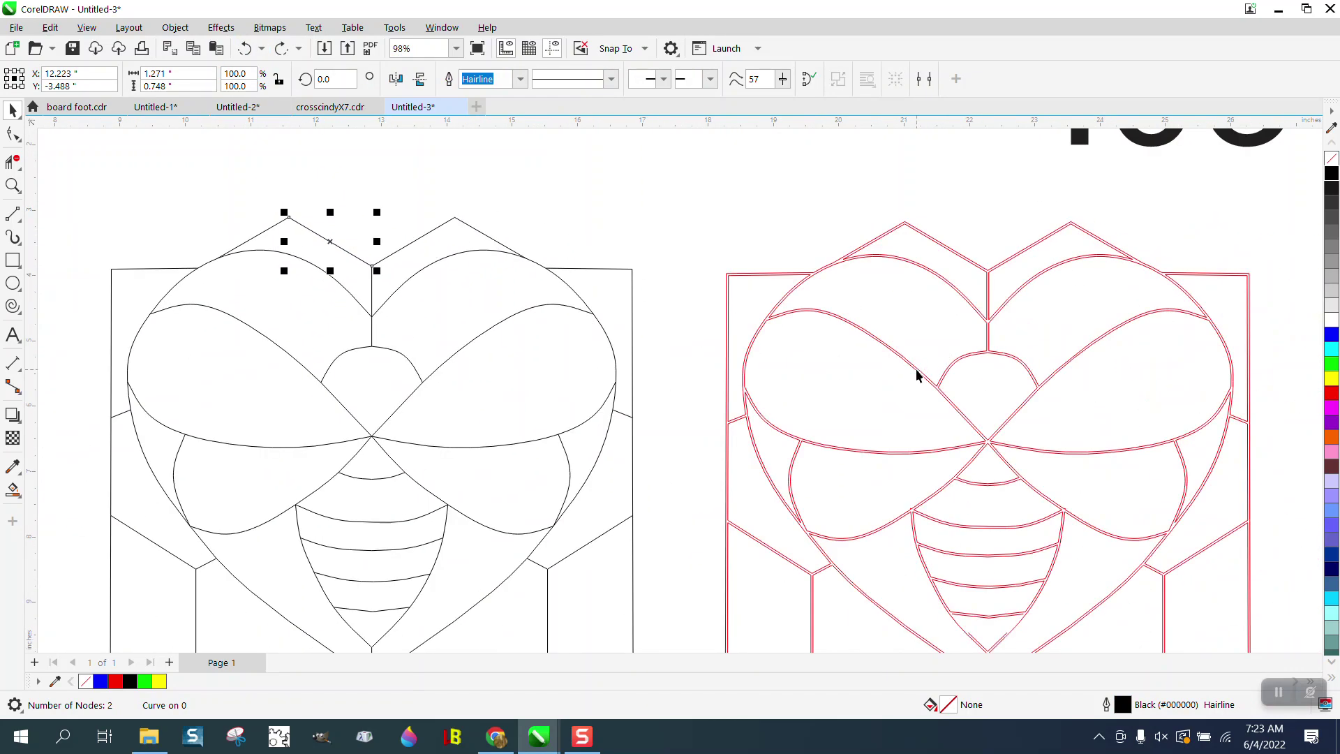
{"action": "left_click", "coordinate": [13, 186]}
{"action": "left_click_drag", "start_coordinate": [757, 238], "coordinate": [1069, 363]}
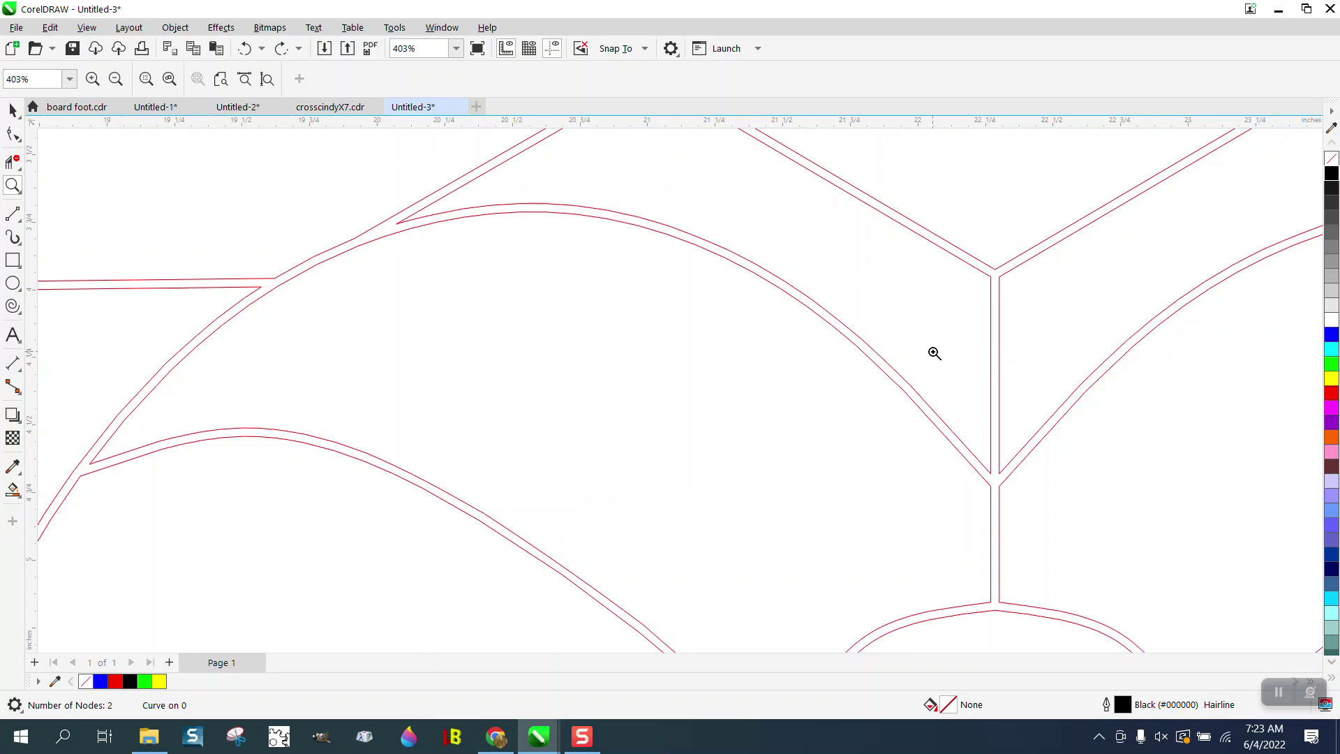
{"action": "scroll", "coordinate": [935, 353], "scroll_direction": "down", "scroll_amount": 1}
{"action": "scroll", "coordinate": [982, 345], "scroll_direction": "down", "scroll_amount": 2}
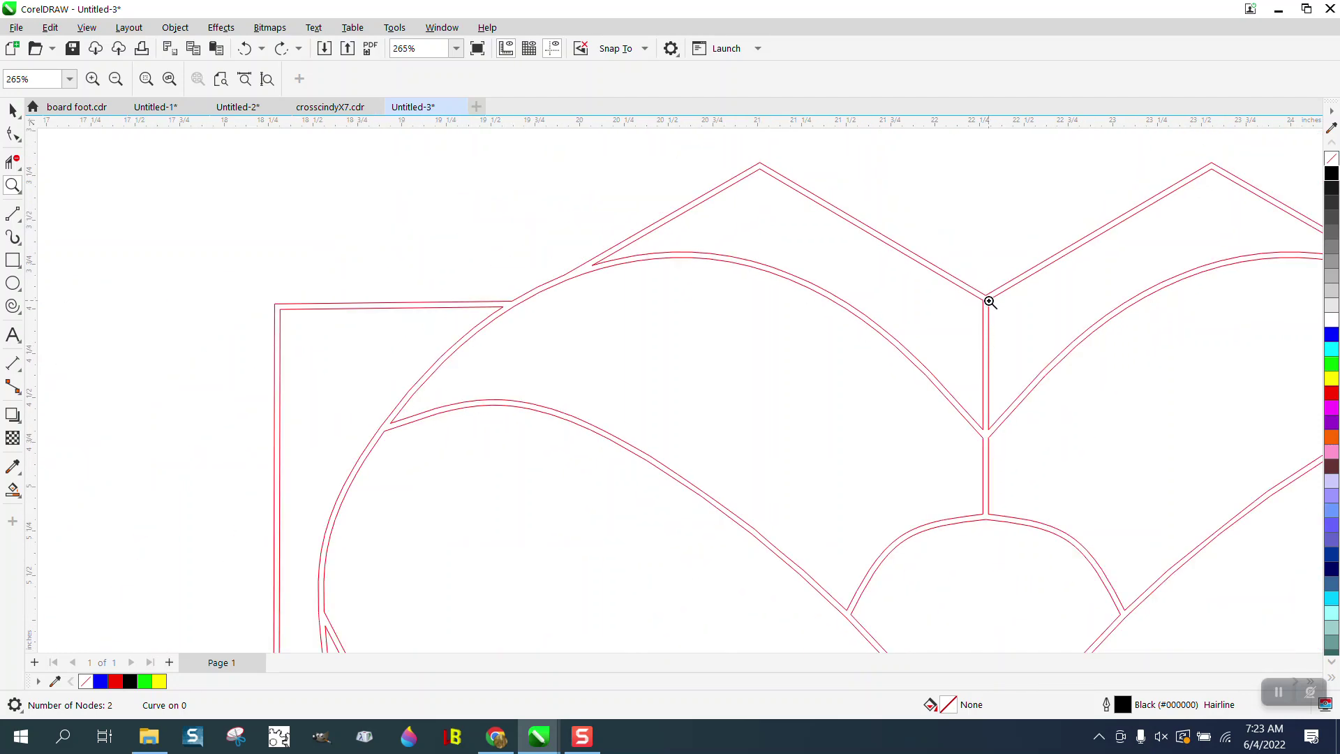
{"action": "scroll", "coordinate": [817, 219], "scroll_direction": "down", "scroll_amount": 6}
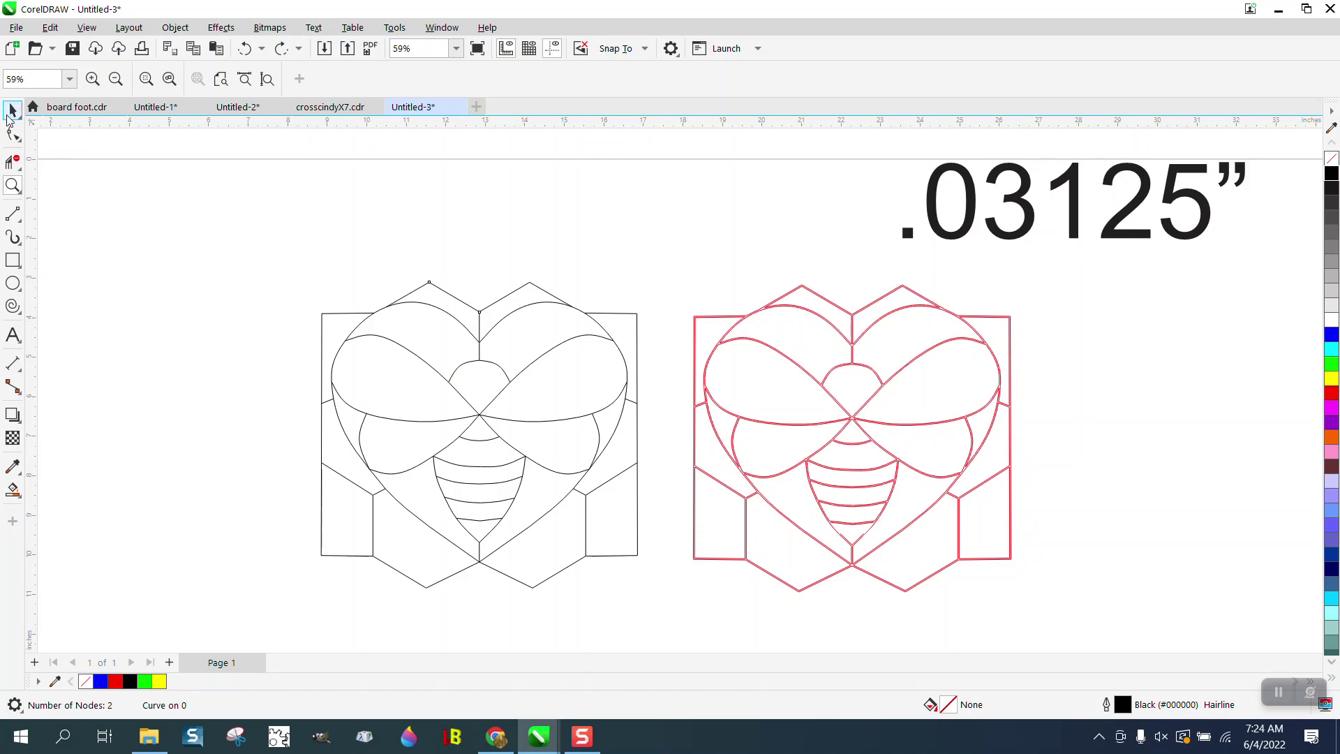
Step: Duplicate the black bee 10 inches to the left, then reselect the whole original bee
{"action": "left_click", "coordinate": [14, 110]}
{"action": "left_click_drag", "start_coordinate": [632, 572], "coordinate": [681, 594]}
{"action": "key", "text": "ctrl+d"}
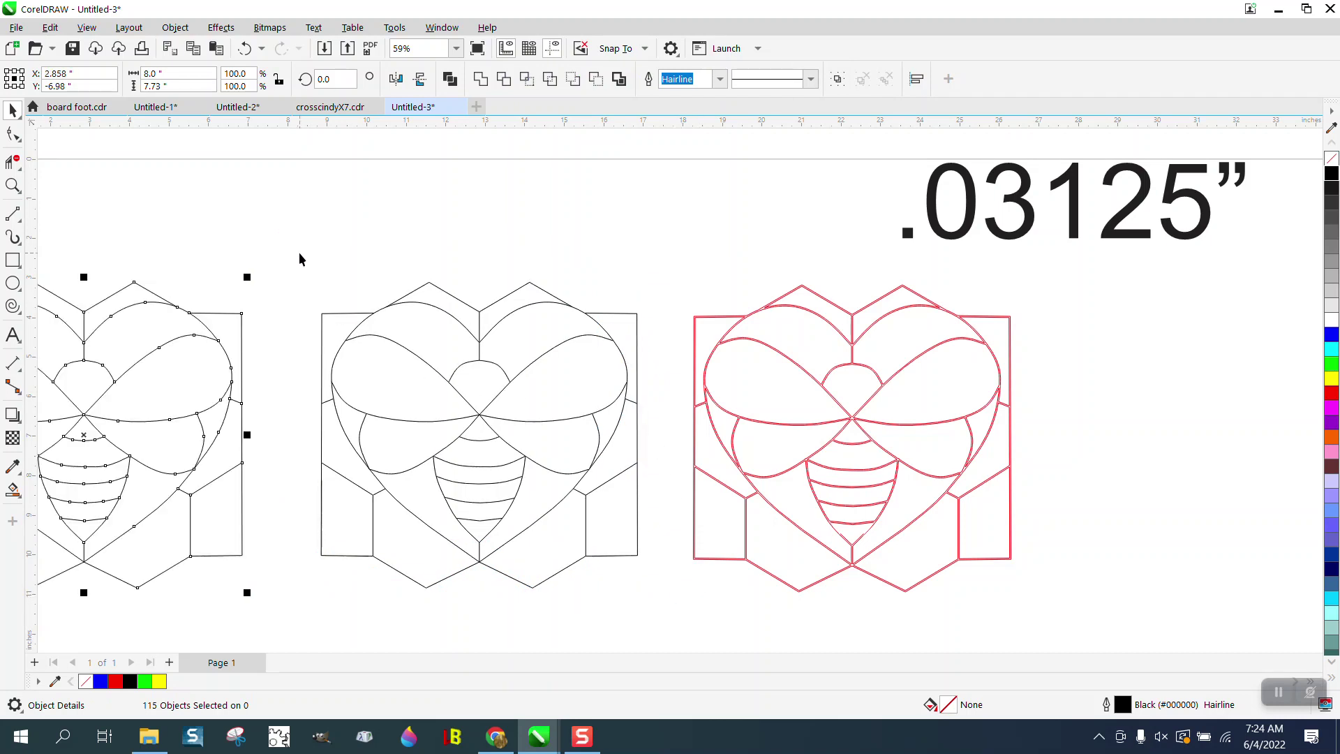
{"action": "left_click_drag", "start_coordinate": [300, 253], "coordinate": [379, 413]}
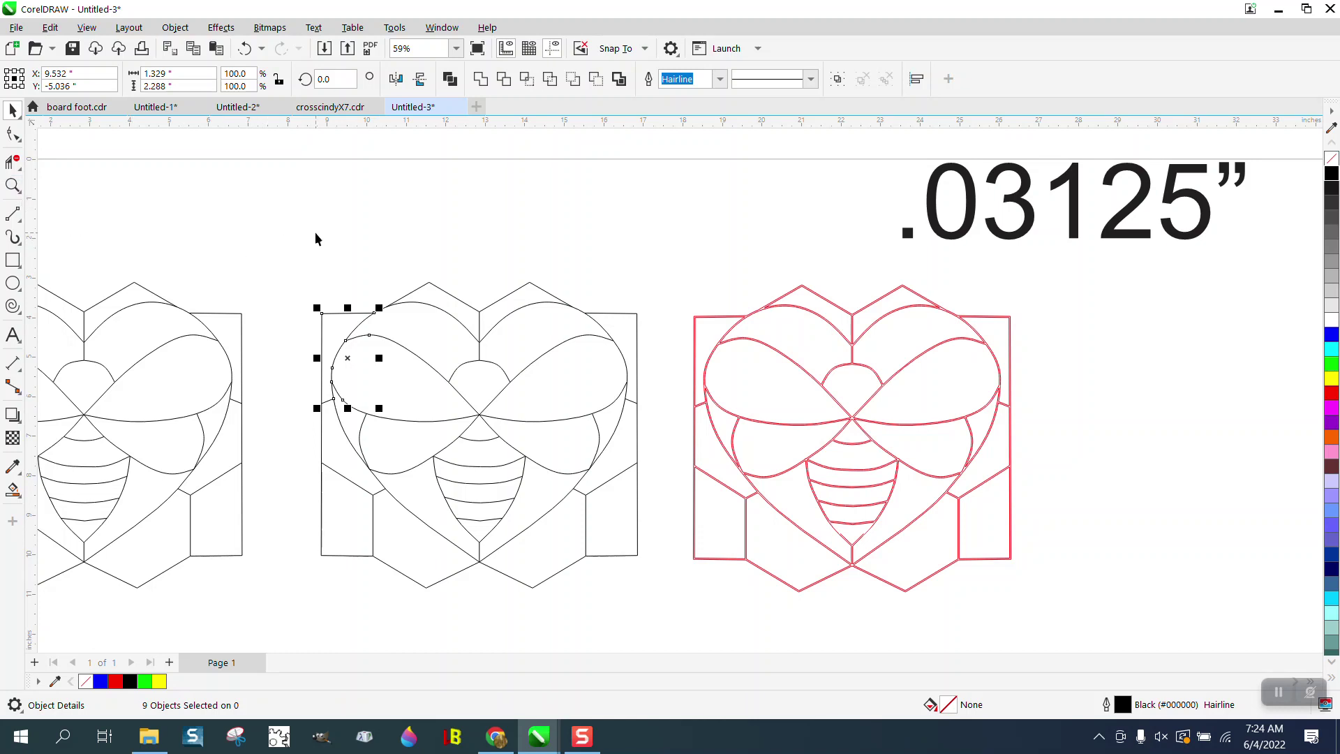
{"action": "left_click", "coordinate": [14, 184]}
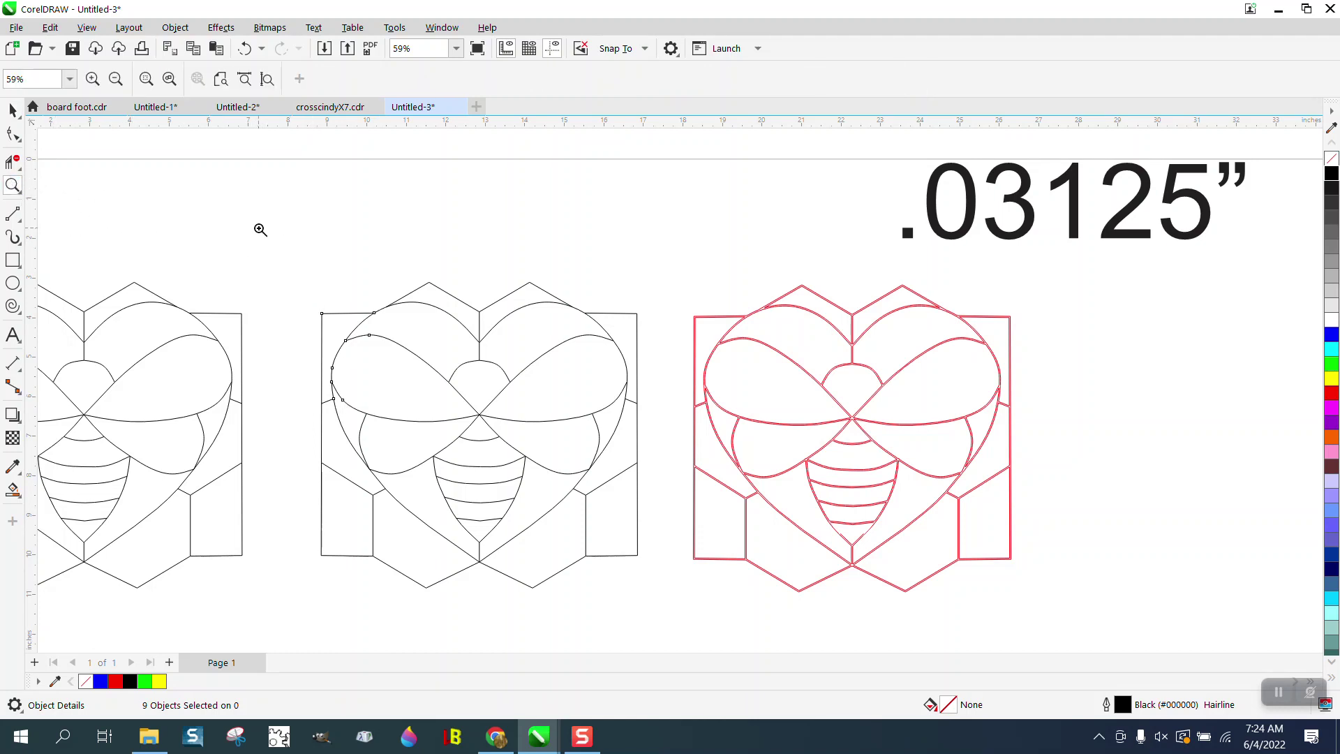
{"action": "left_click", "coordinate": [13, 110]}
{"action": "left_click_drag", "start_coordinate": [264, 245], "coordinate": [664, 606]}
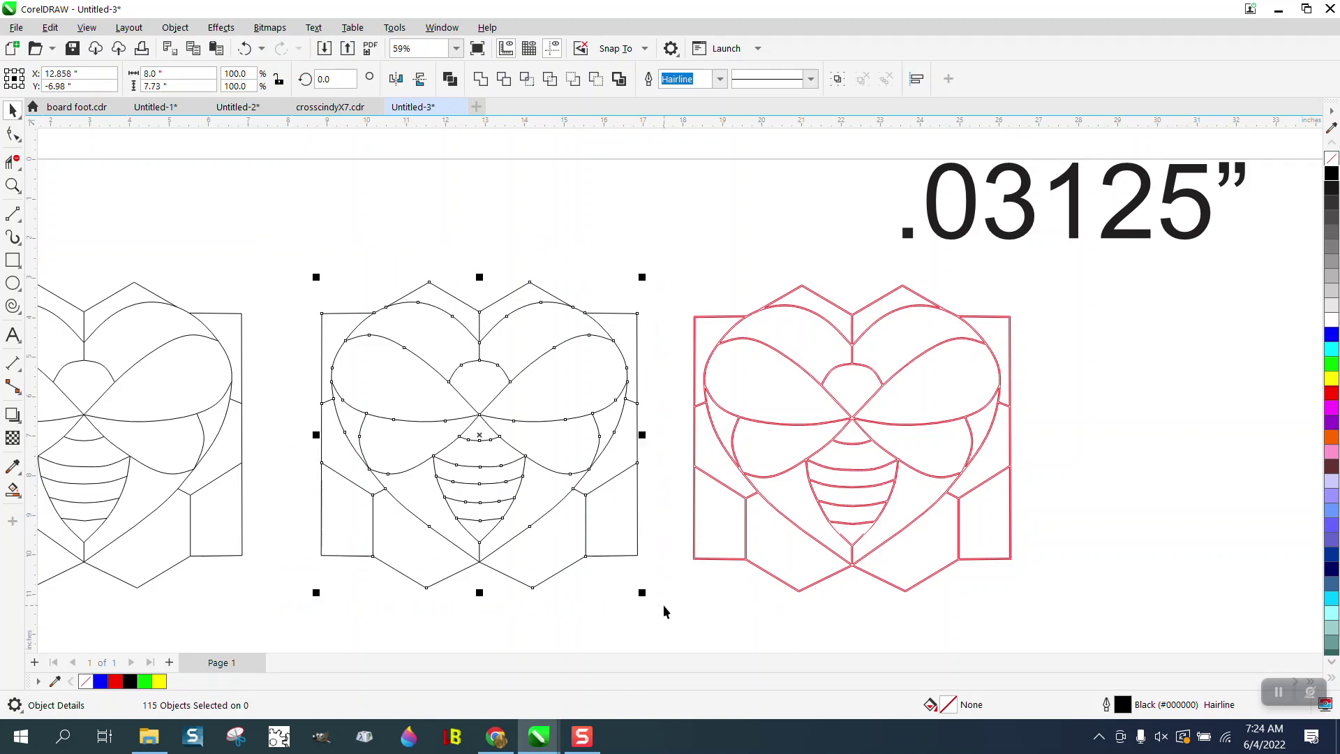
Step: Select all the black bee's nodes and apply Join Curves with a 0.01" gap tolerance, giving 20 objects
{"action": "left_click", "coordinate": [13, 134]}
{"action": "left_click_drag", "start_coordinate": [278, 242], "coordinate": [663, 614]}
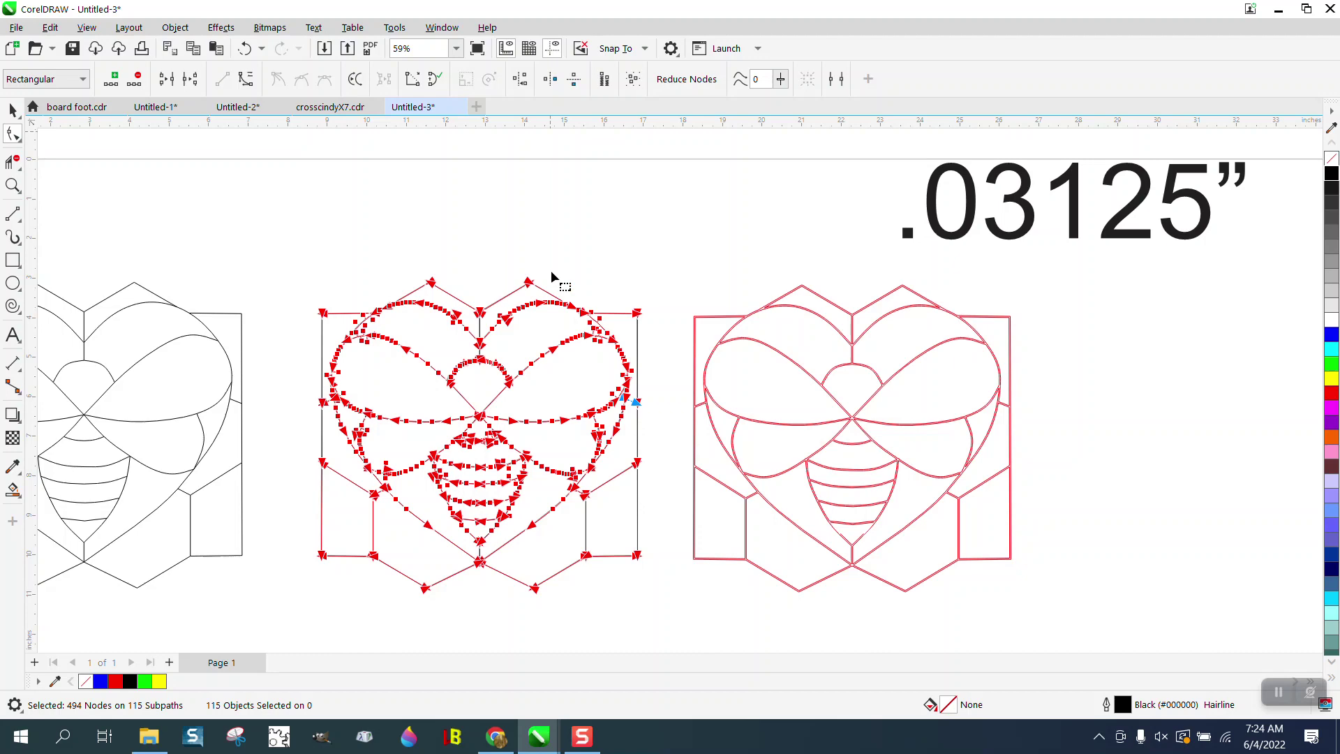
{"action": "left_click", "coordinate": [442, 28]}
{"action": "mouse_move", "coordinate": [486, 250]}
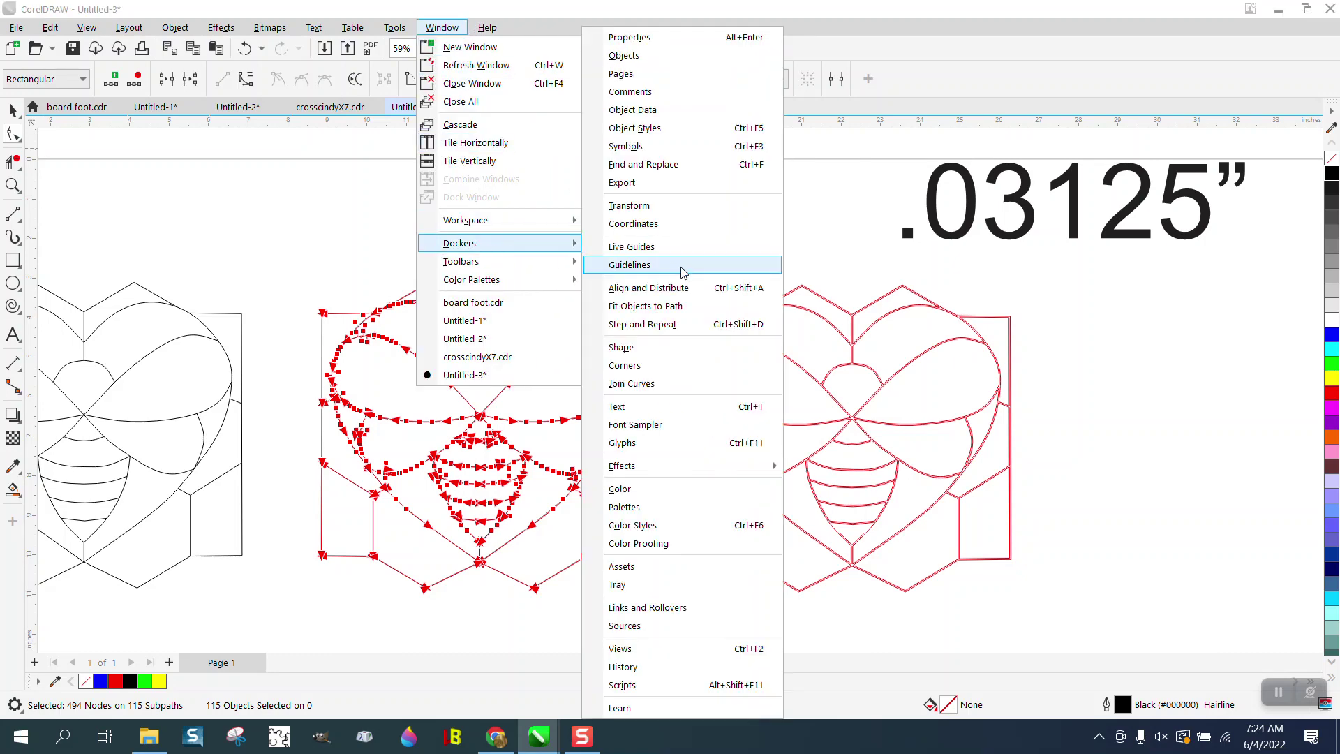
{"action": "left_click", "coordinate": [631, 383]}
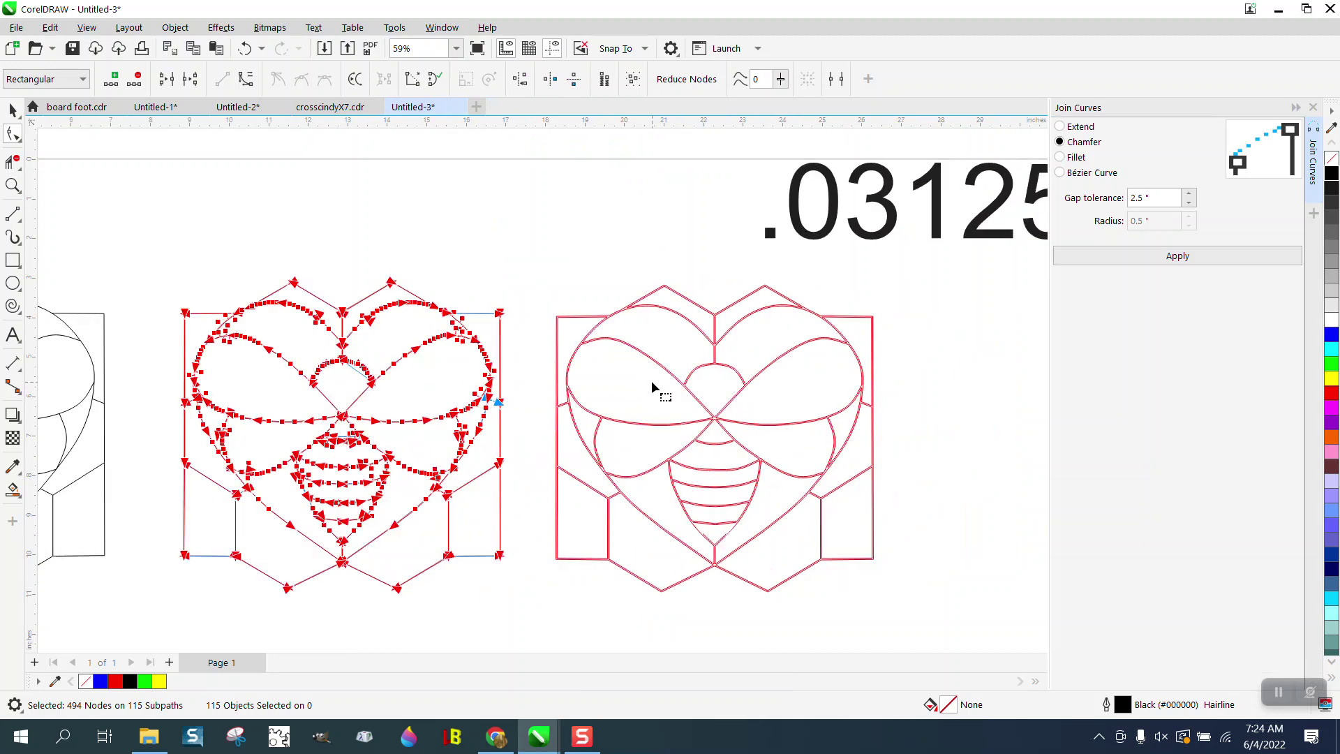
{"action": "triple_click", "coordinate": [1156, 201]}
{"action": "type", "text": "."}
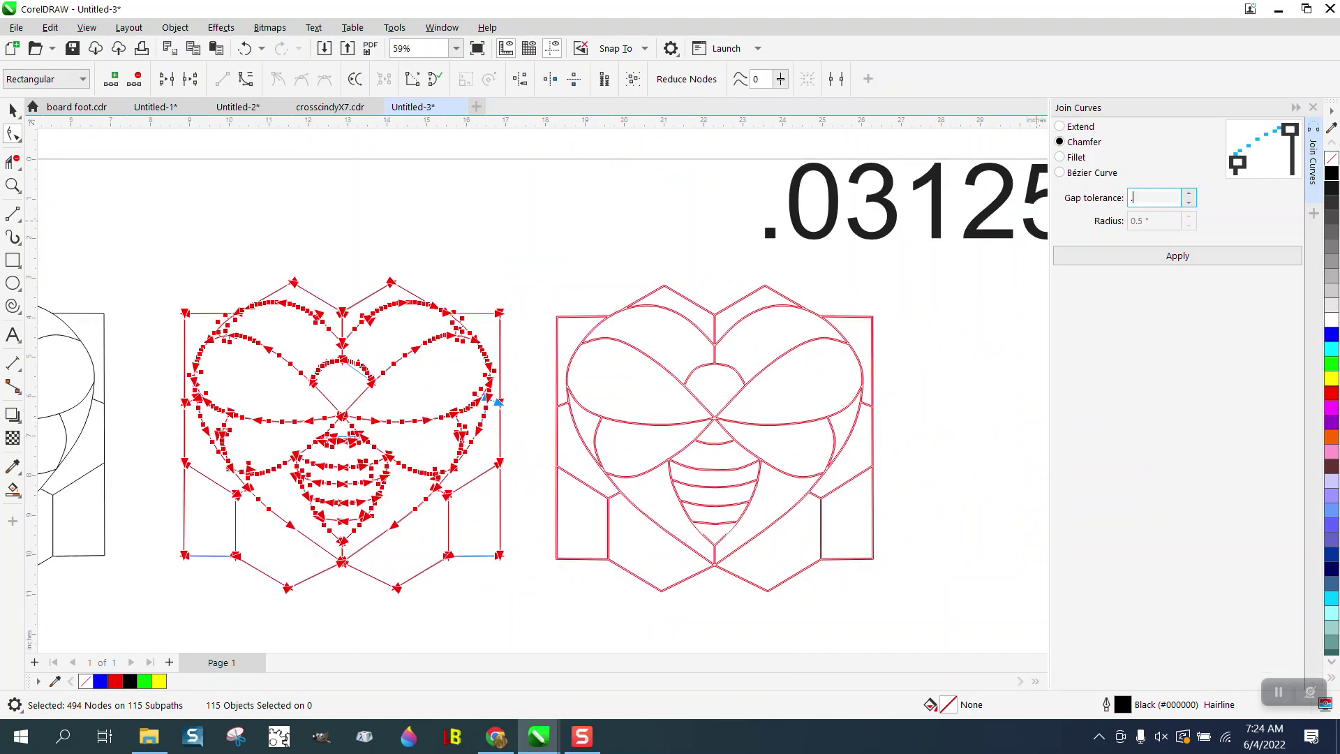
{"action": "type", "text": "01"}
{"action": "left_click", "coordinate": [1180, 256]}
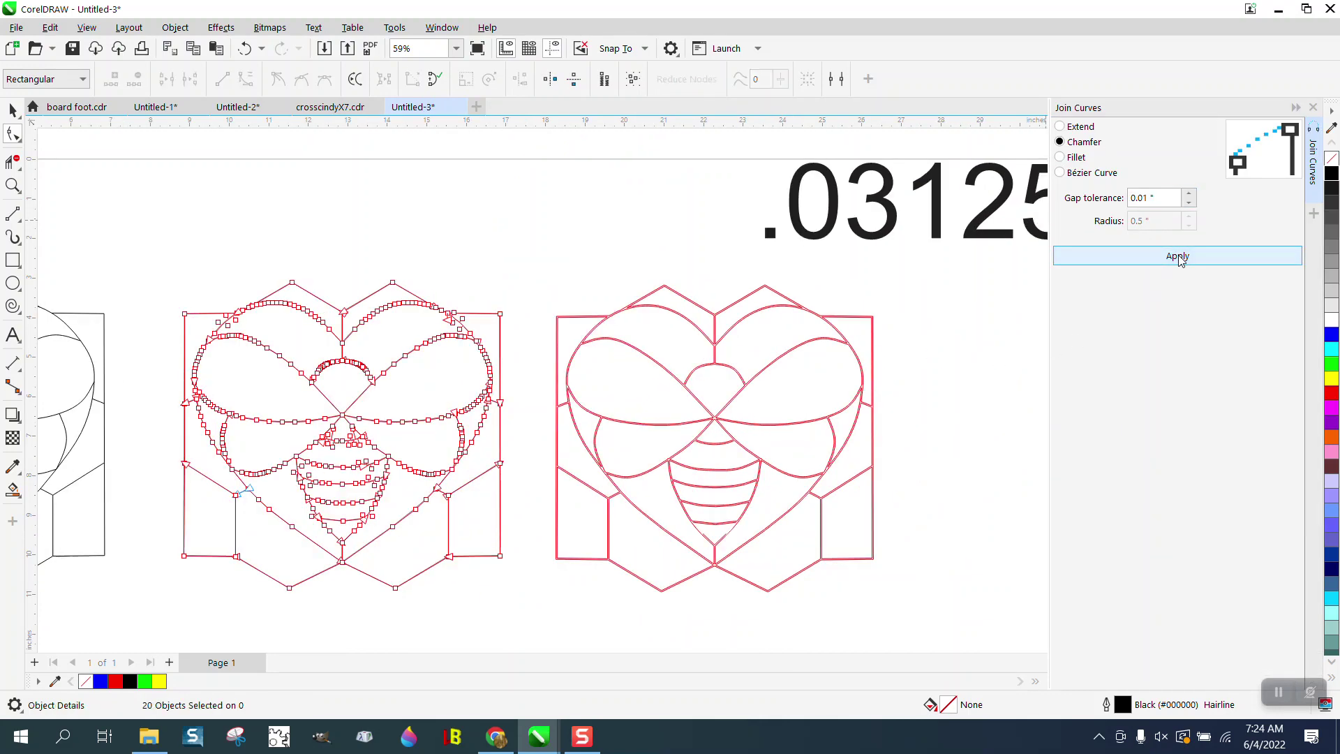
{"action": "left_click", "coordinate": [16, 186]}
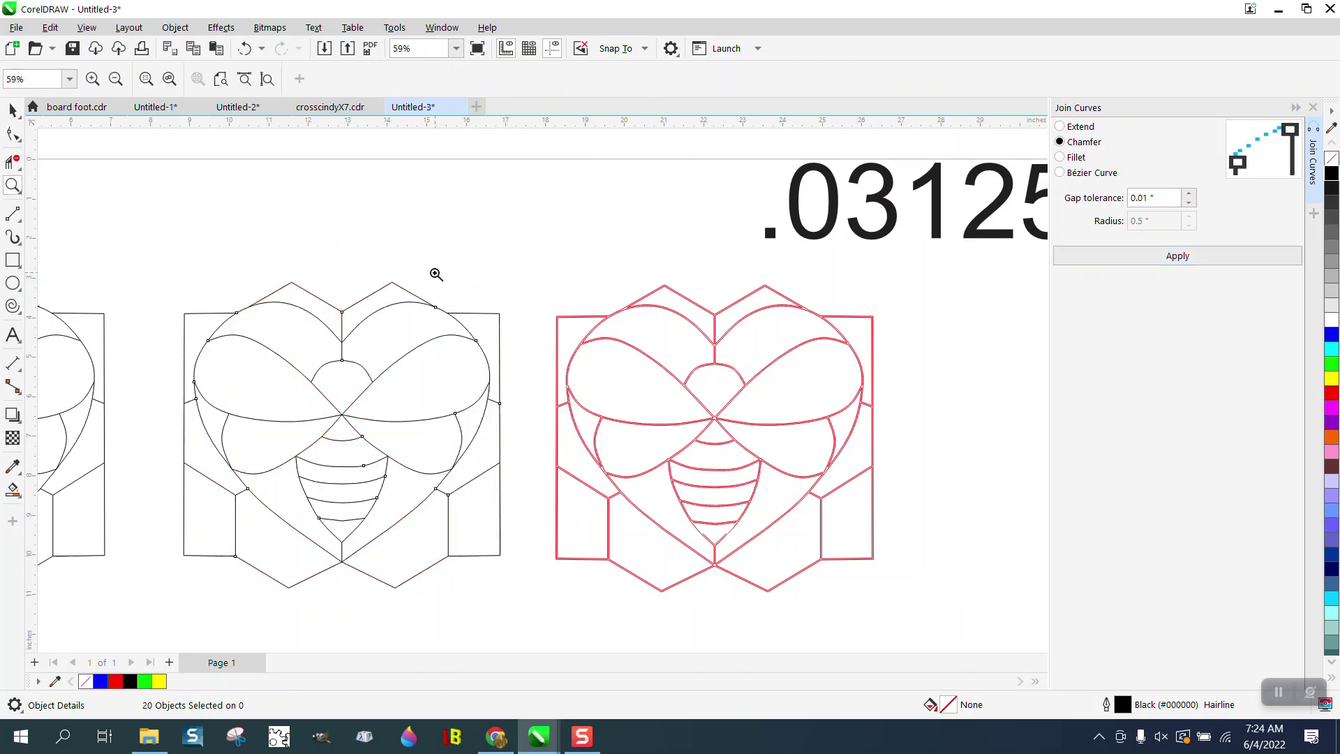
Step: Undo the accidental move of the joined bee's top-right curve
{"action": "key", "text": "space"}
{"action": "left_click", "coordinate": [431, 297]}
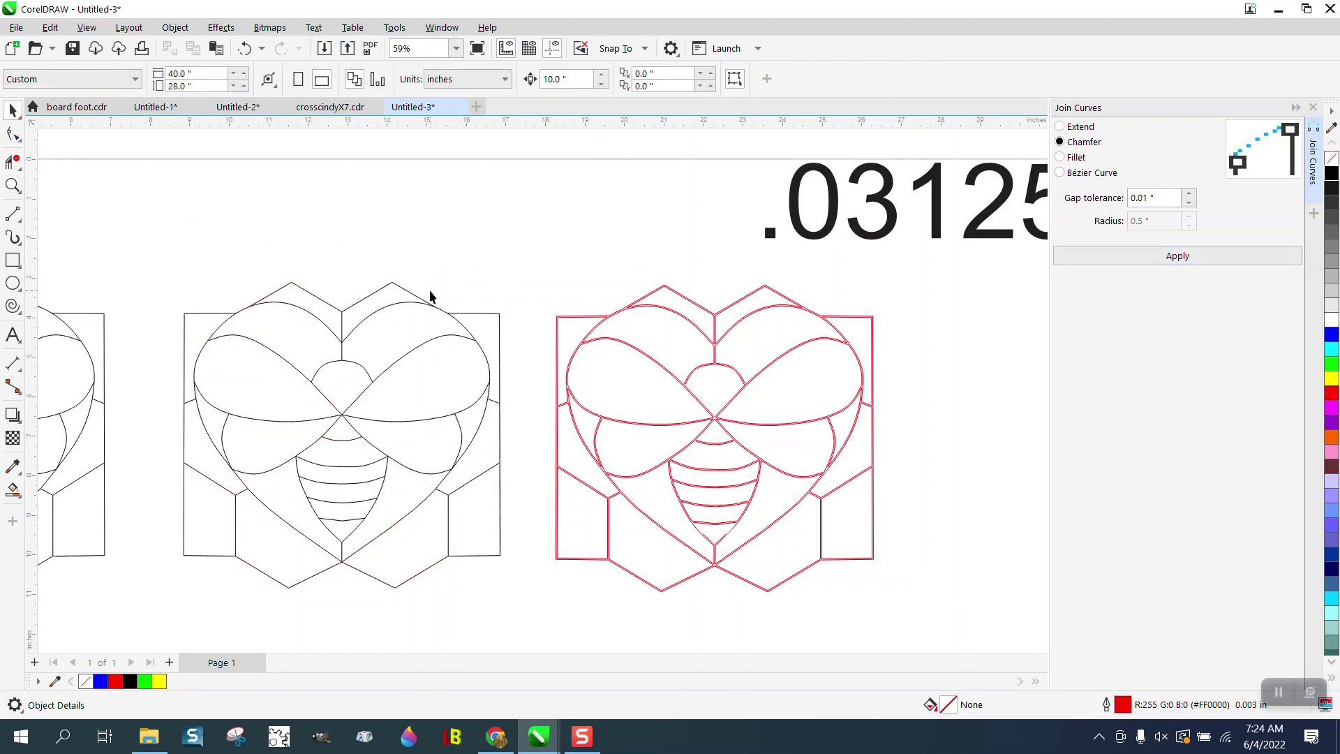
{"action": "left_click", "coordinate": [419, 267]}
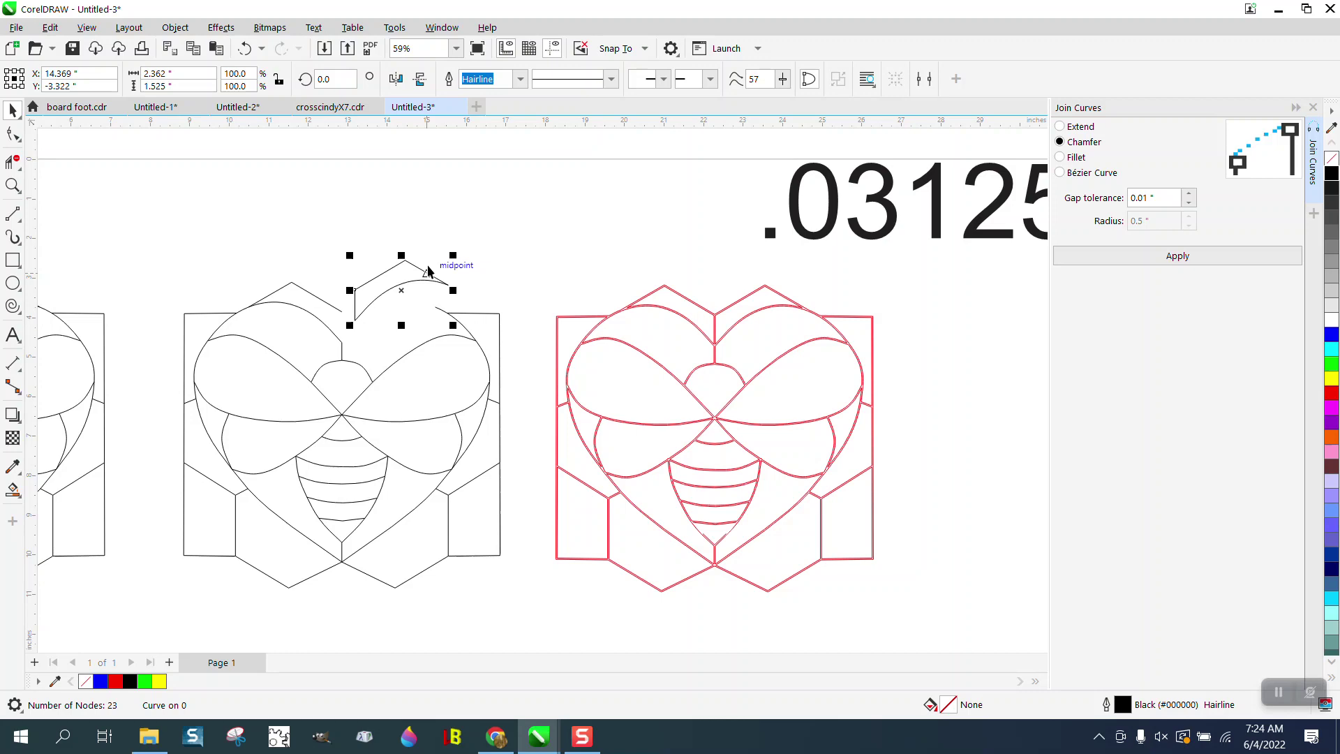
{"action": "left_click", "coordinate": [243, 50]}
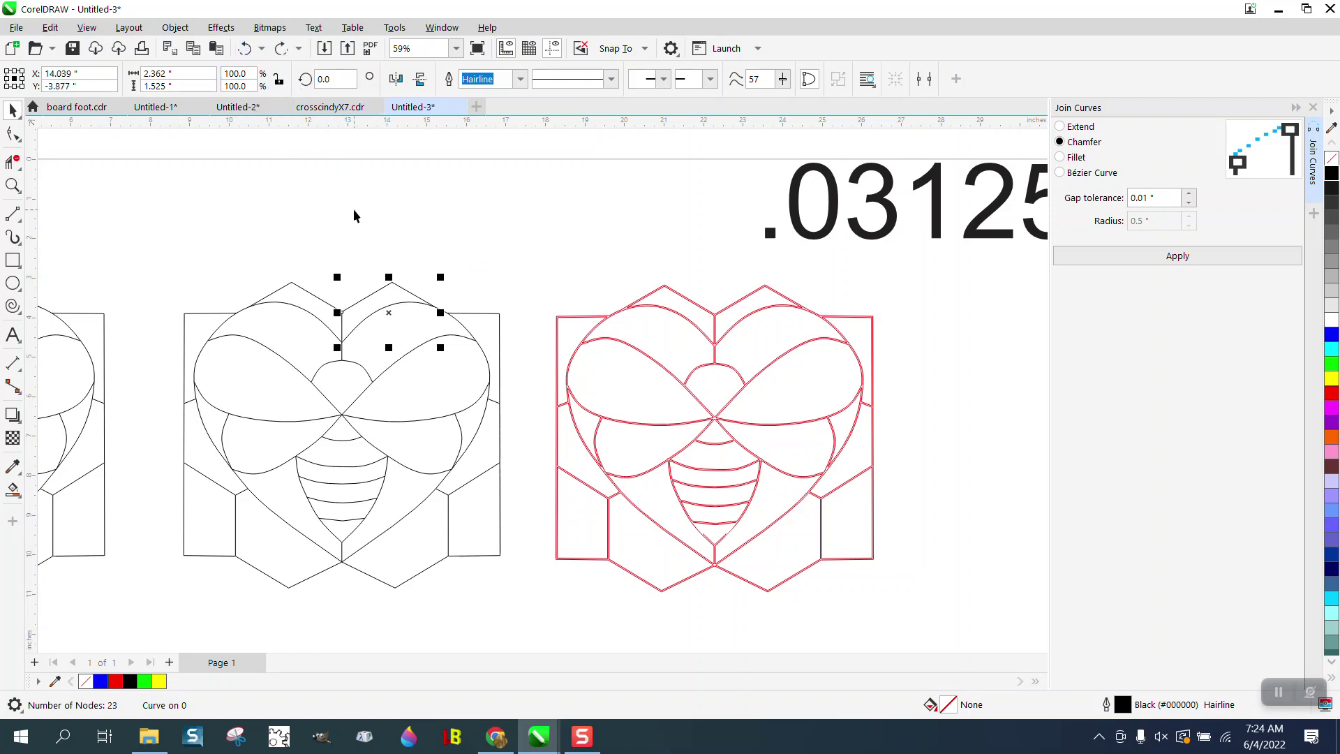
Step: Nudge the red bee 10 inches to the right and reselect the joined black bee
{"action": "scroll", "coordinate": [349, 245], "scroll_direction": "down", "scroll_amount": 2}
{"action": "left_click_drag", "start_coordinate": [492, 257], "coordinate": [755, 476]}
{"action": "key", "text": "Right"}
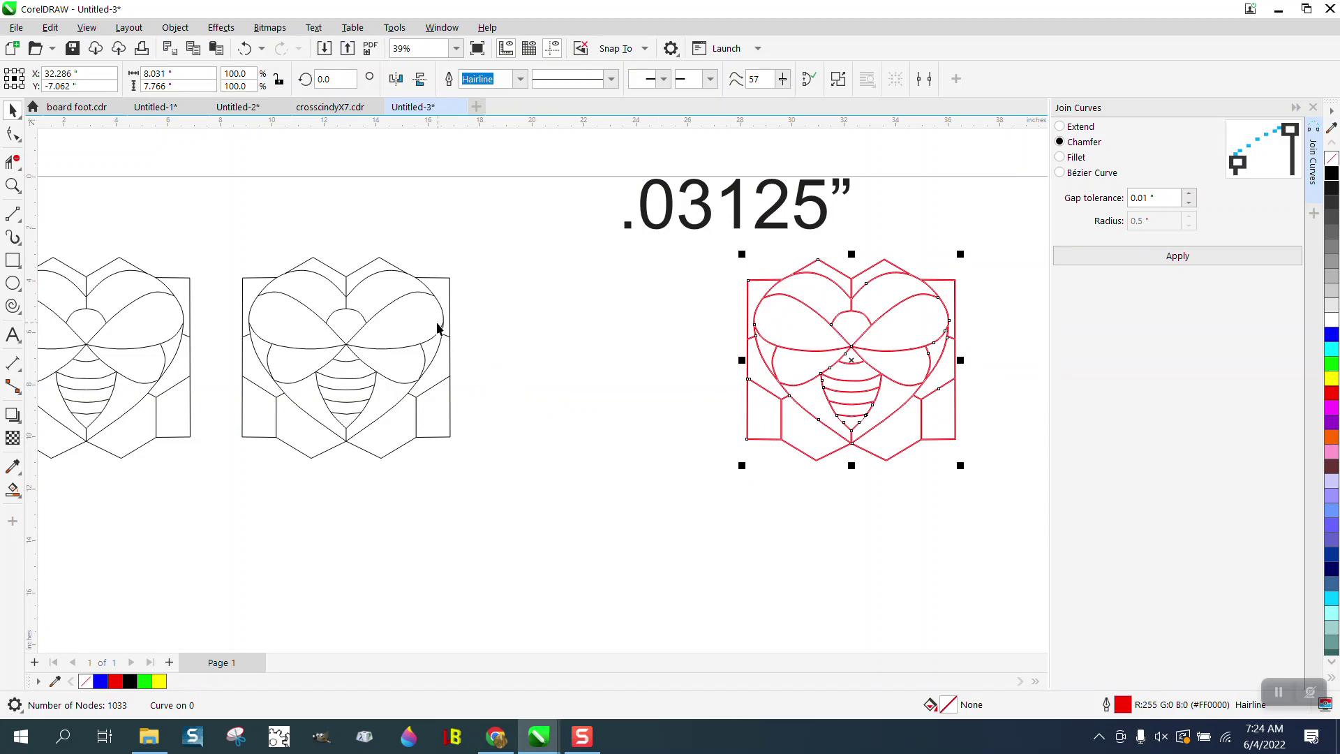
{"action": "left_click_drag", "start_coordinate": [233, 253], "coordinate": [518, 487]}
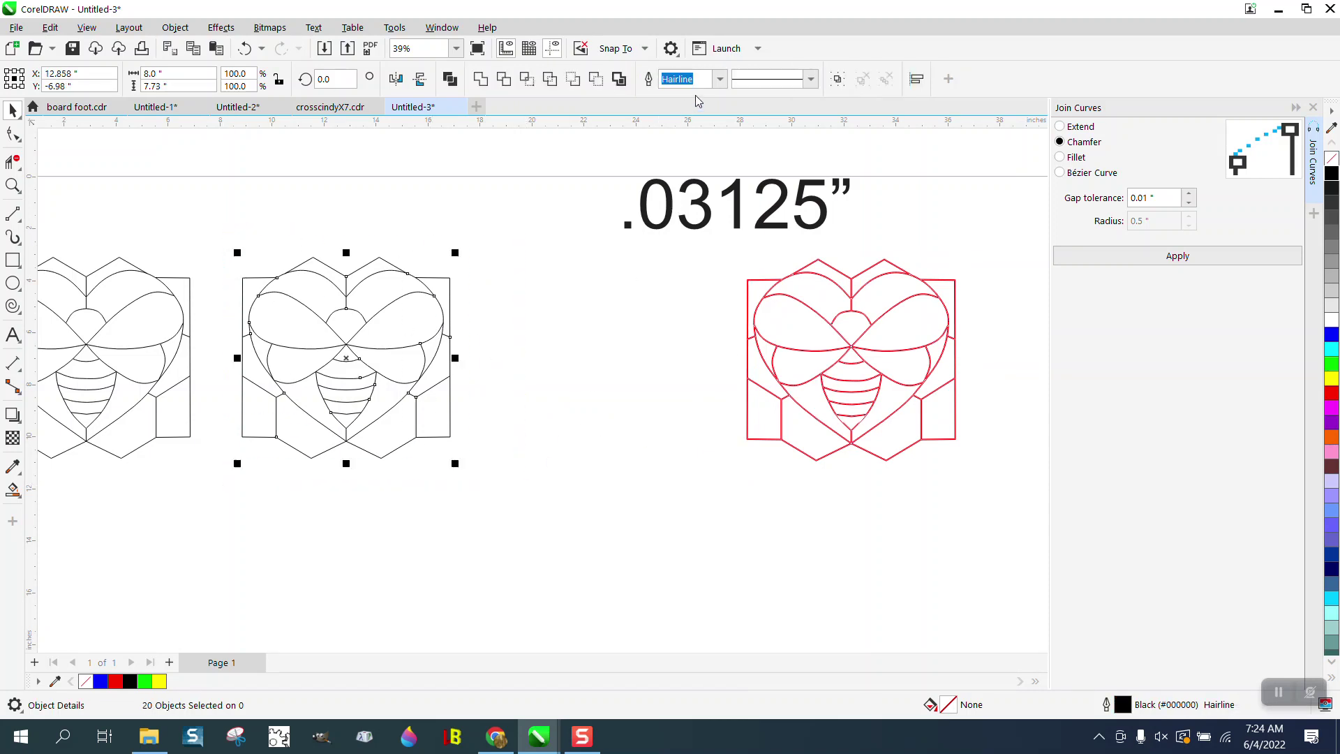
Step: Set the joined black bee's outline width to 0.03125 in and zoom in on its upper wings
{"action": "left_click", "coordinate": [719, 79]}
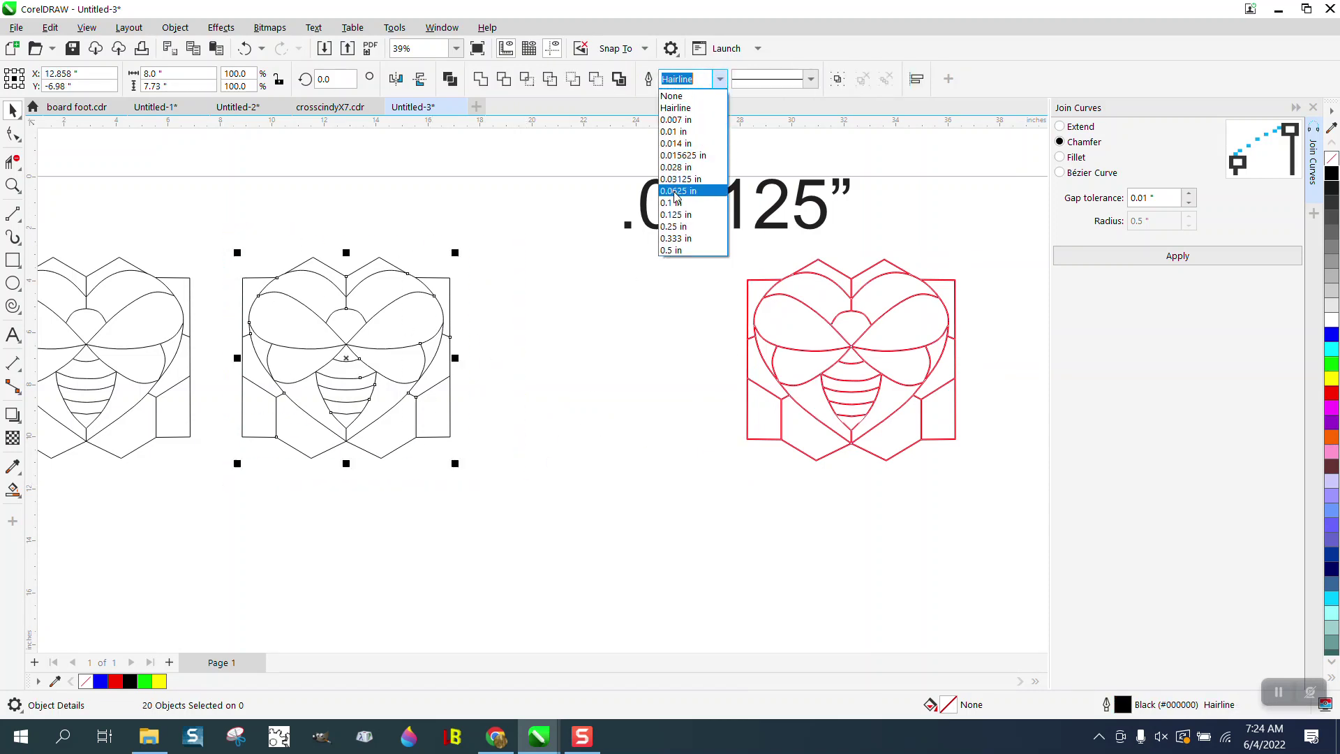
{"action": "left_click", "coordinate": [676, 179]}
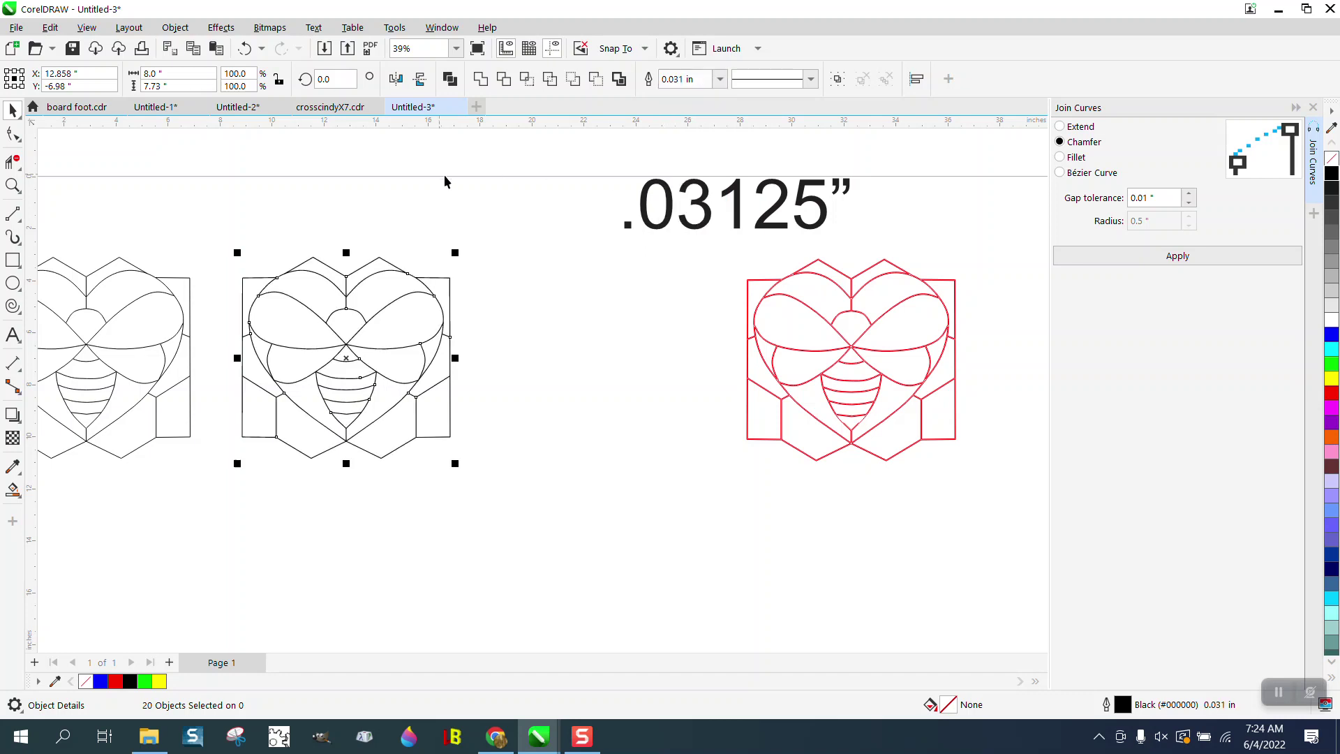
{"action": "left_click", "coordinate": [12, 185]}
{"action": "left_click_drag", "start_coordinate": [276, 249], "coordinate": [541, 377]}
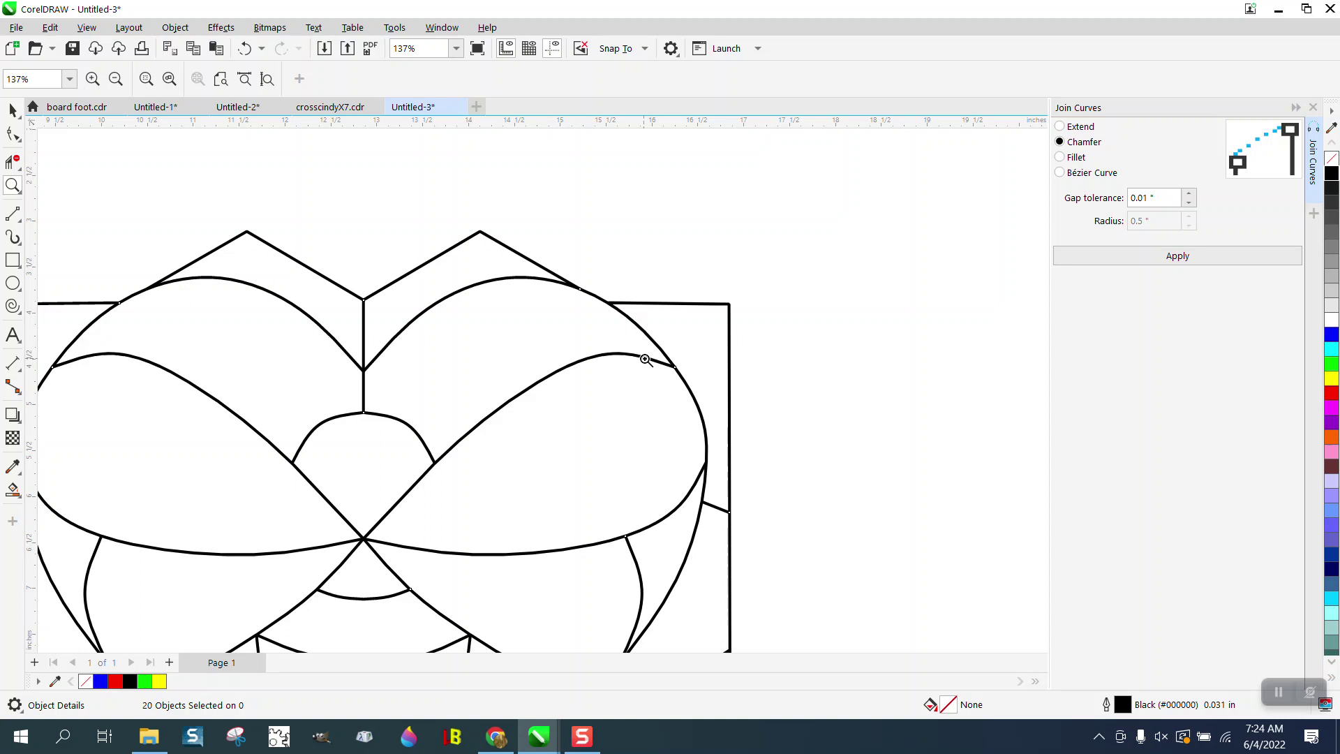
{"action": "left_click", "coordinate": [11, 110]}
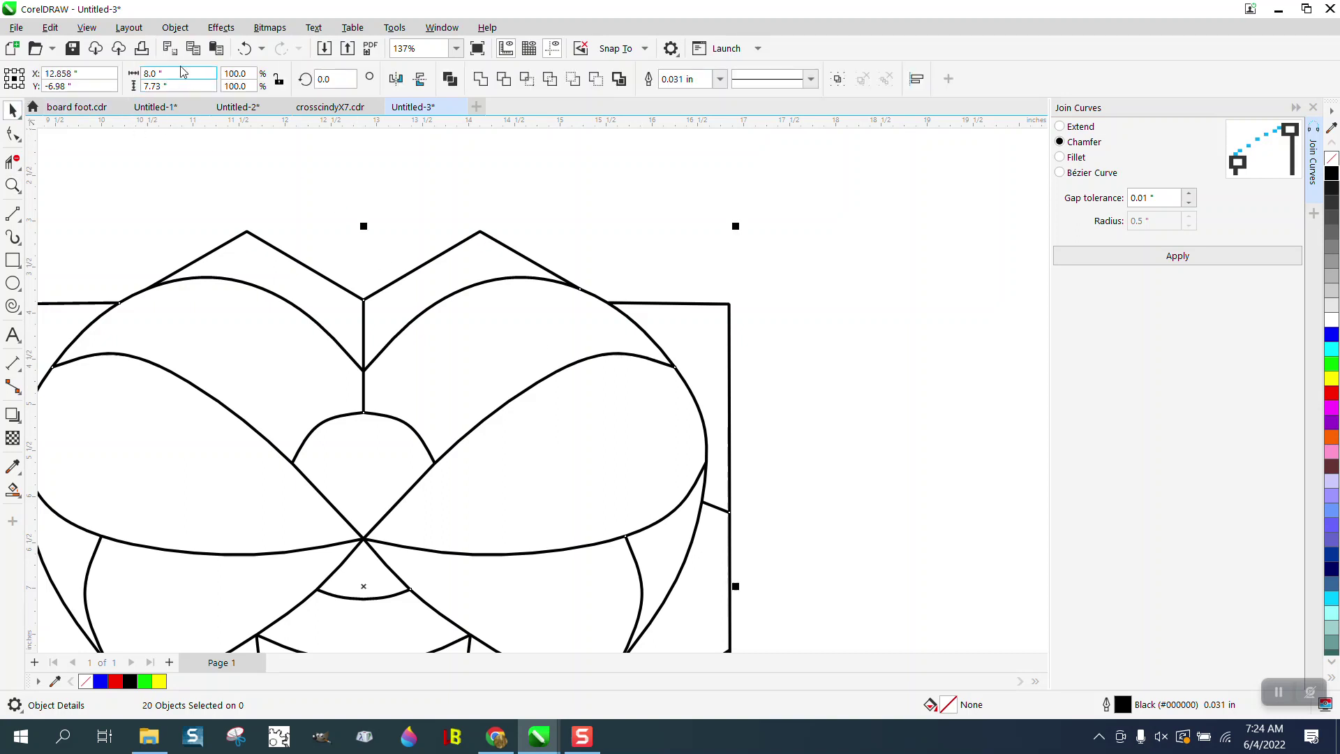
{"action": "left_click", "coordinate": [175, 27]}
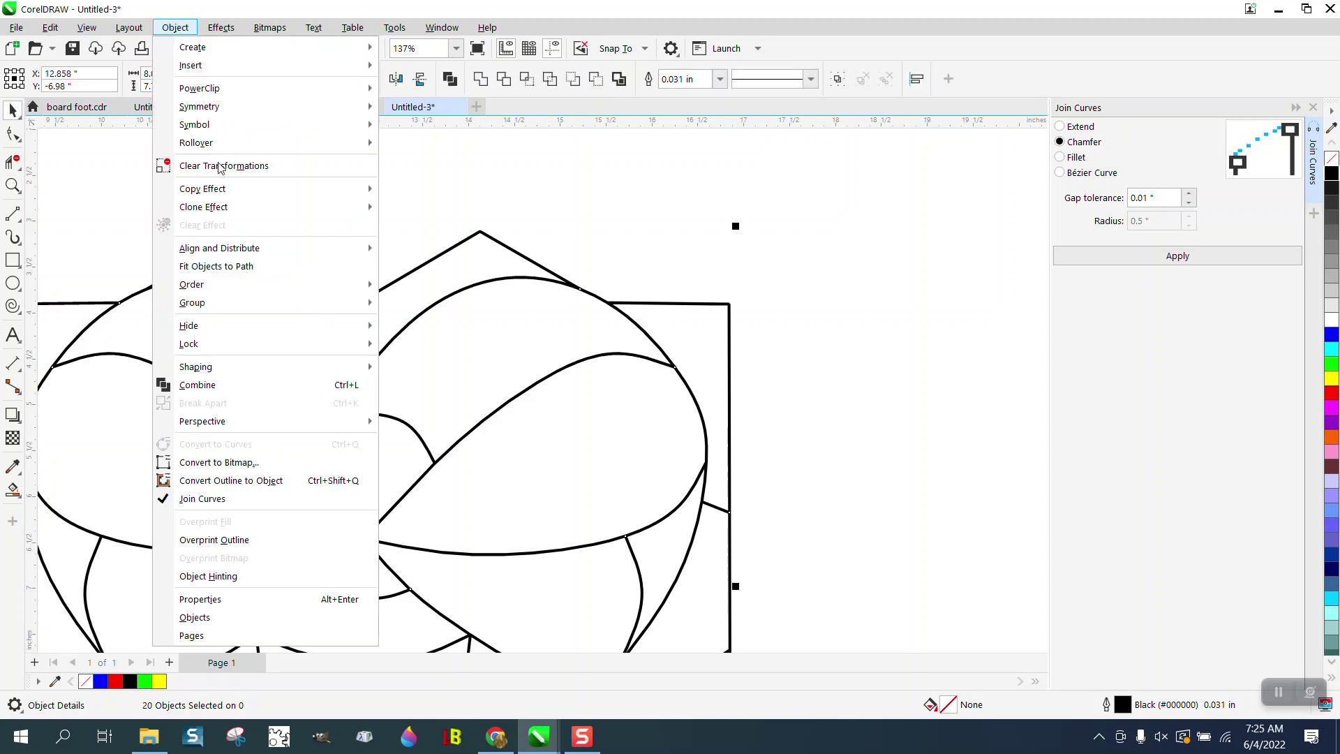
Step: Convert the thick outlines to objects, give them no fill and a black outline, and select all 20 pieces
{"action": "left_click", "coordinate": [265, 480]}
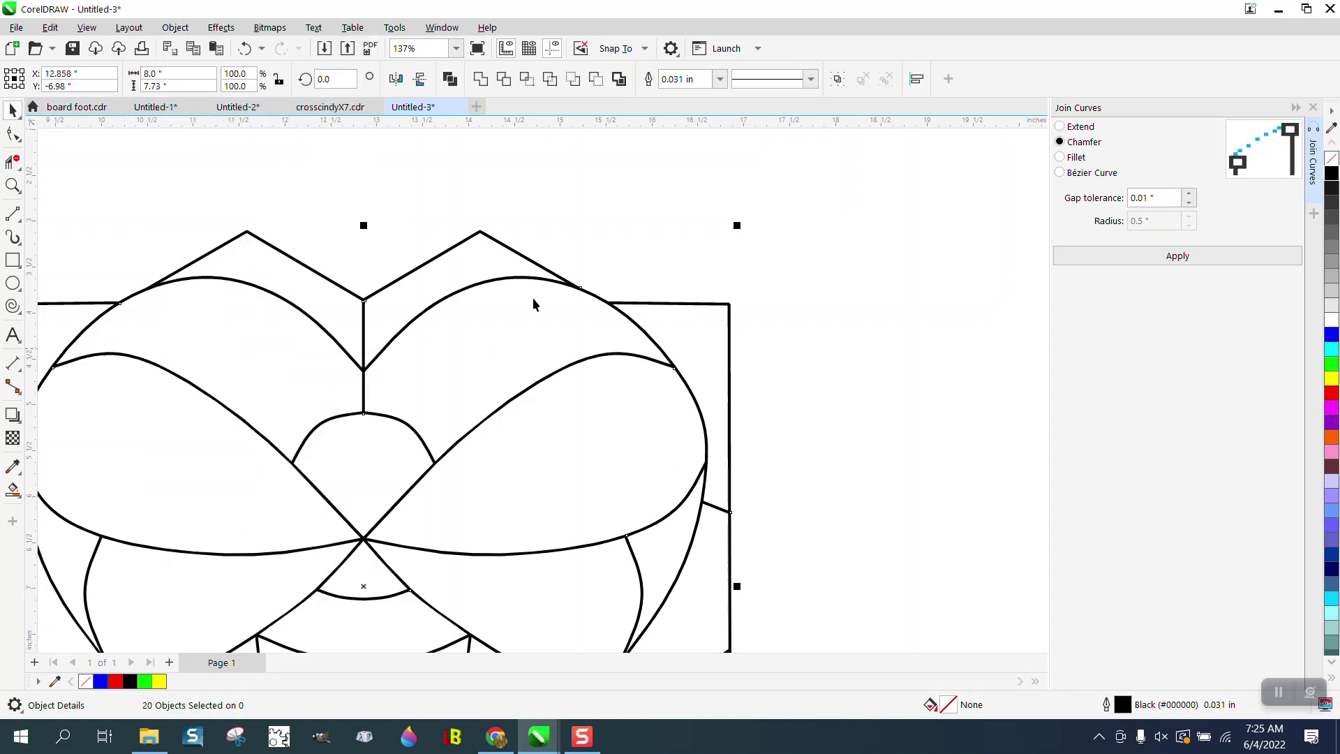
{"action": "left_click", "coordinate": [1313, 160]}
{"action": "left_click", "coordinate": [1332, 159]}
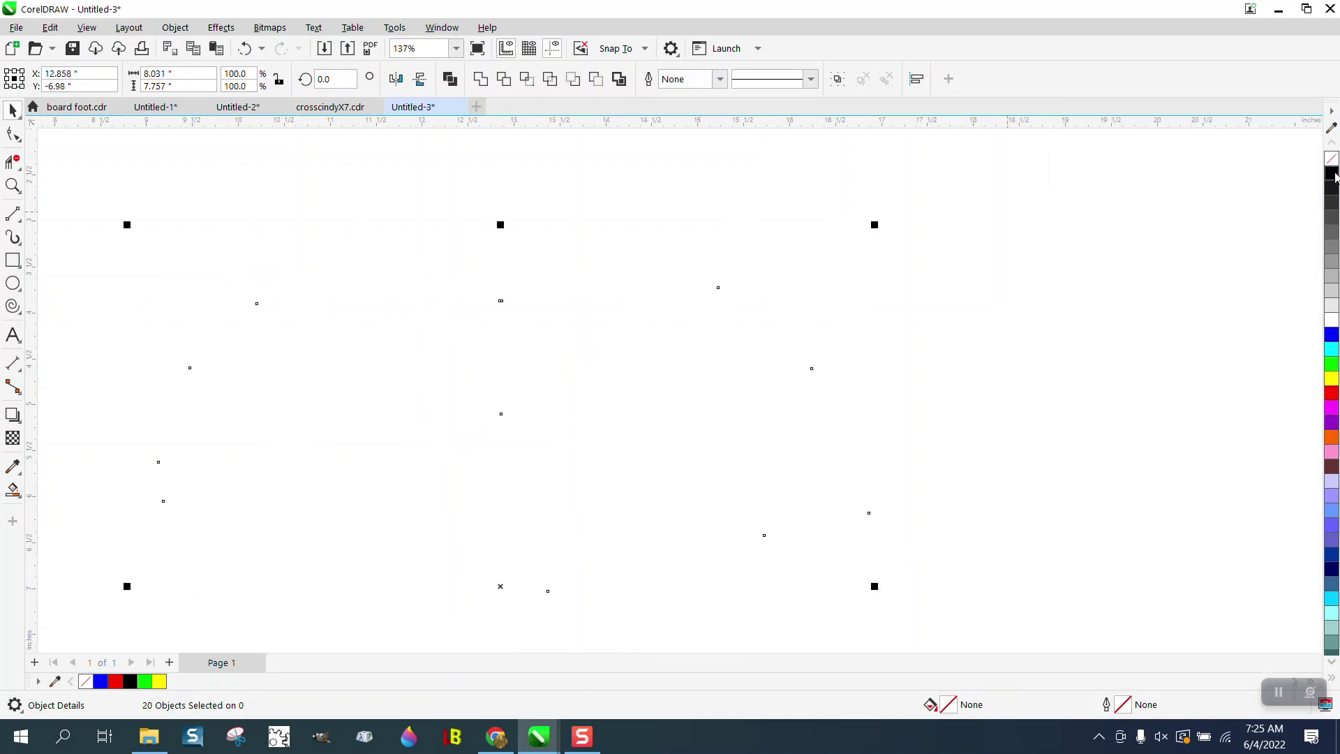
{"action": "right_click", "coordinate": [1332, 173]}
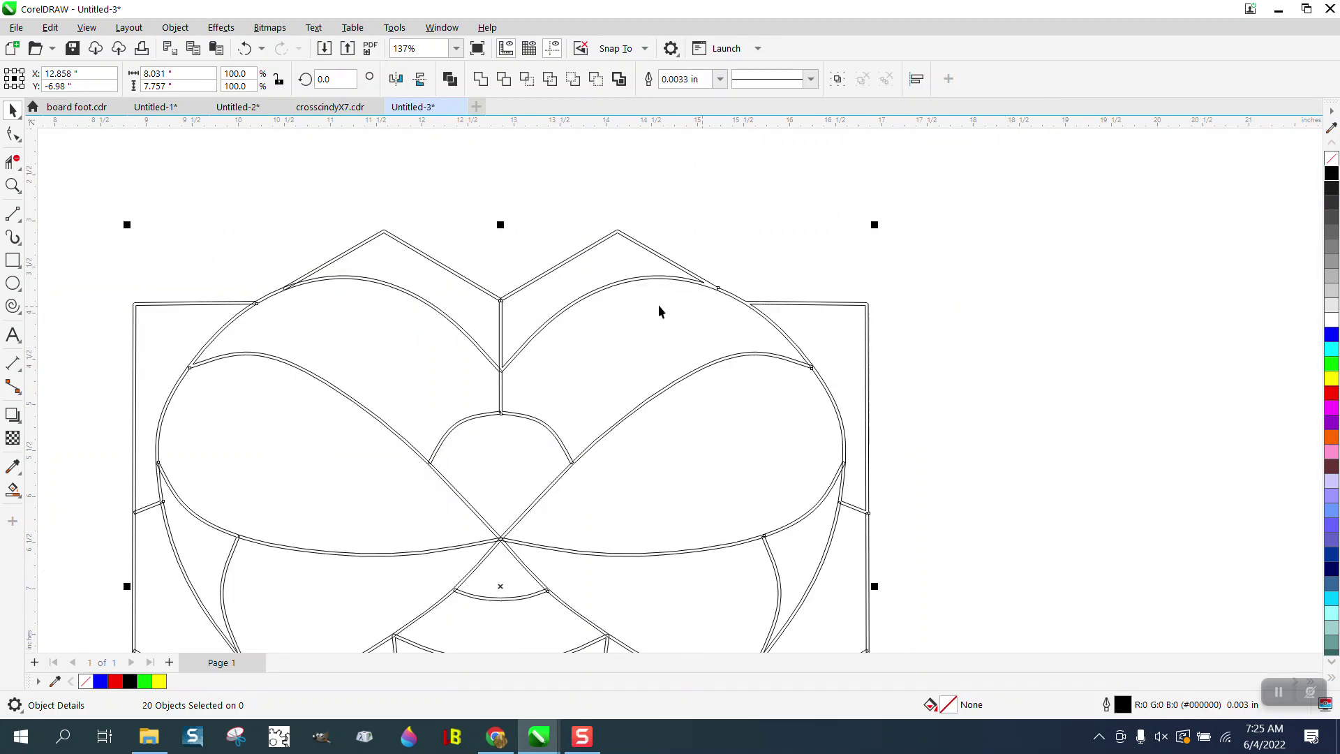
{"action": "scroll", "coordinate": [502, 218], "scroll_direction": "down", "scroll_amount": 3}
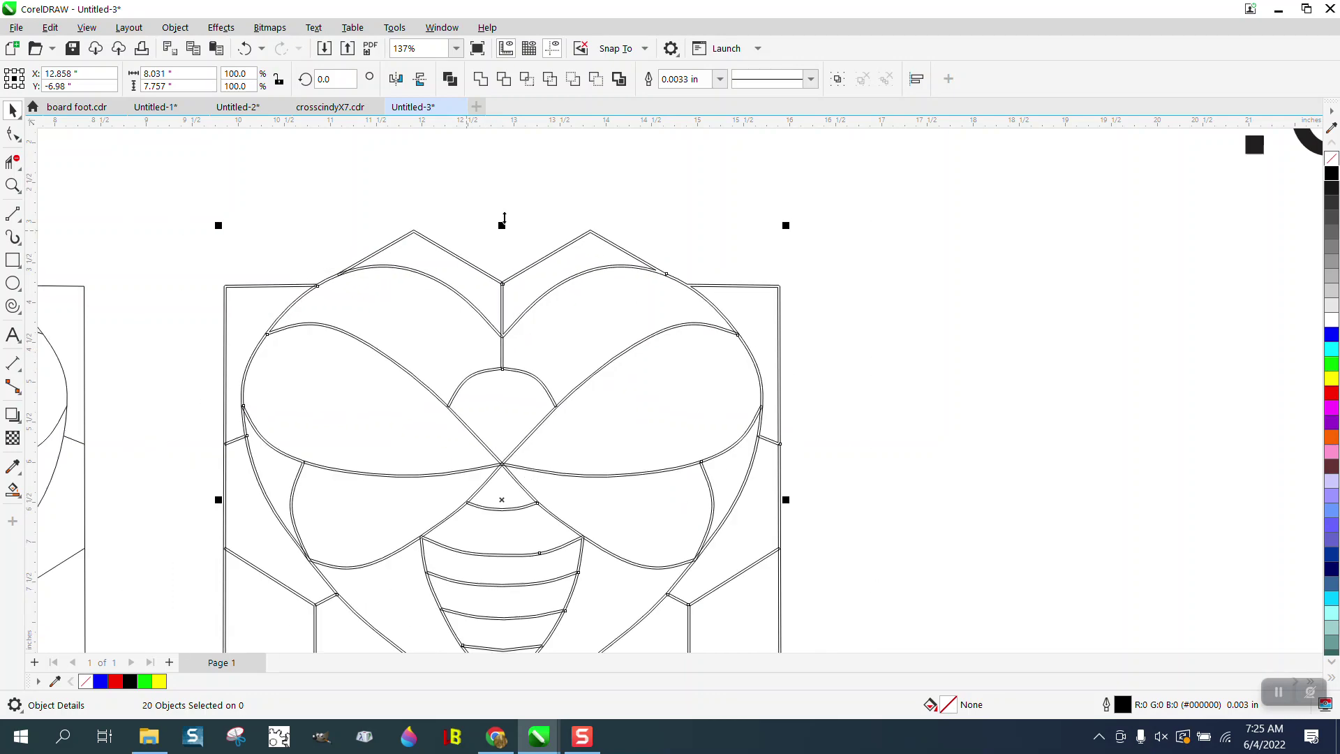
{"action": "left_click_drag", "start_coordinate": [326, 192], "coordinate": [769, 591]}
{"action": "left_click", "coordinate": [481, 78]}
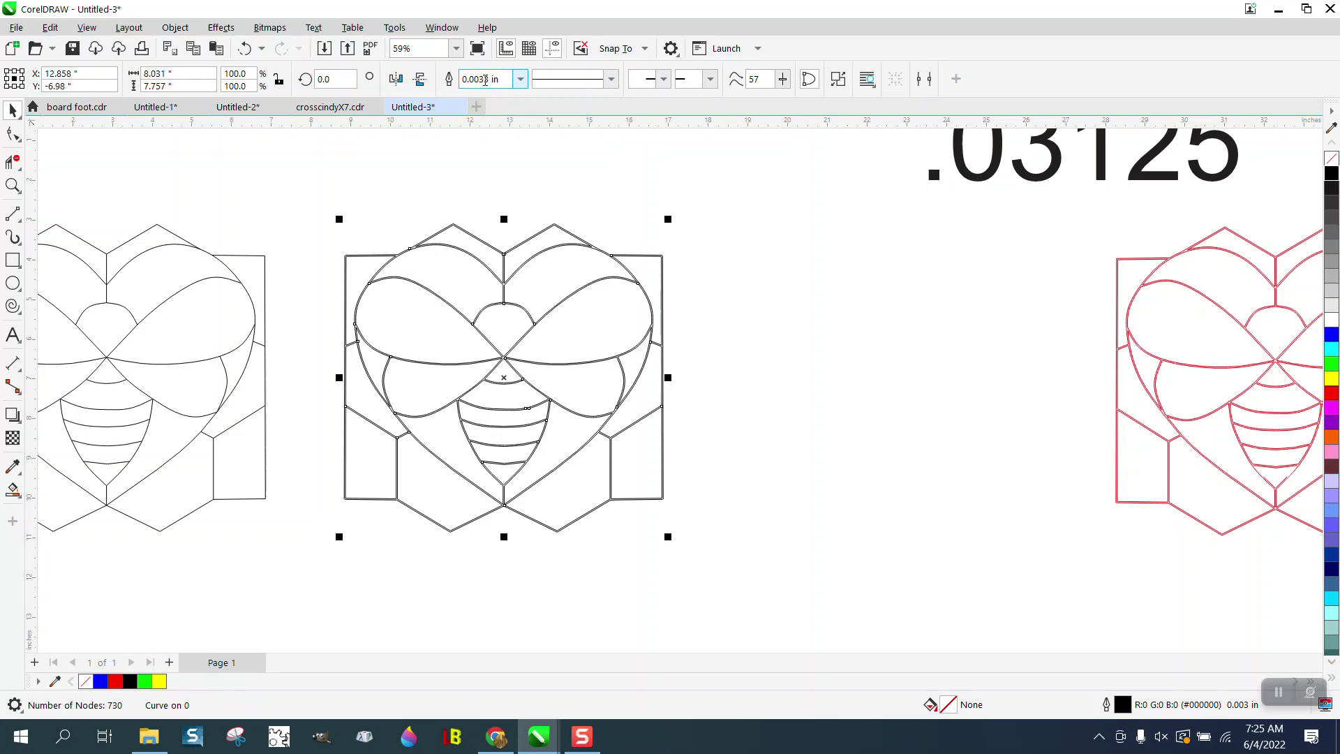
{"action": "left_click", "coordinate": [13, 185]}
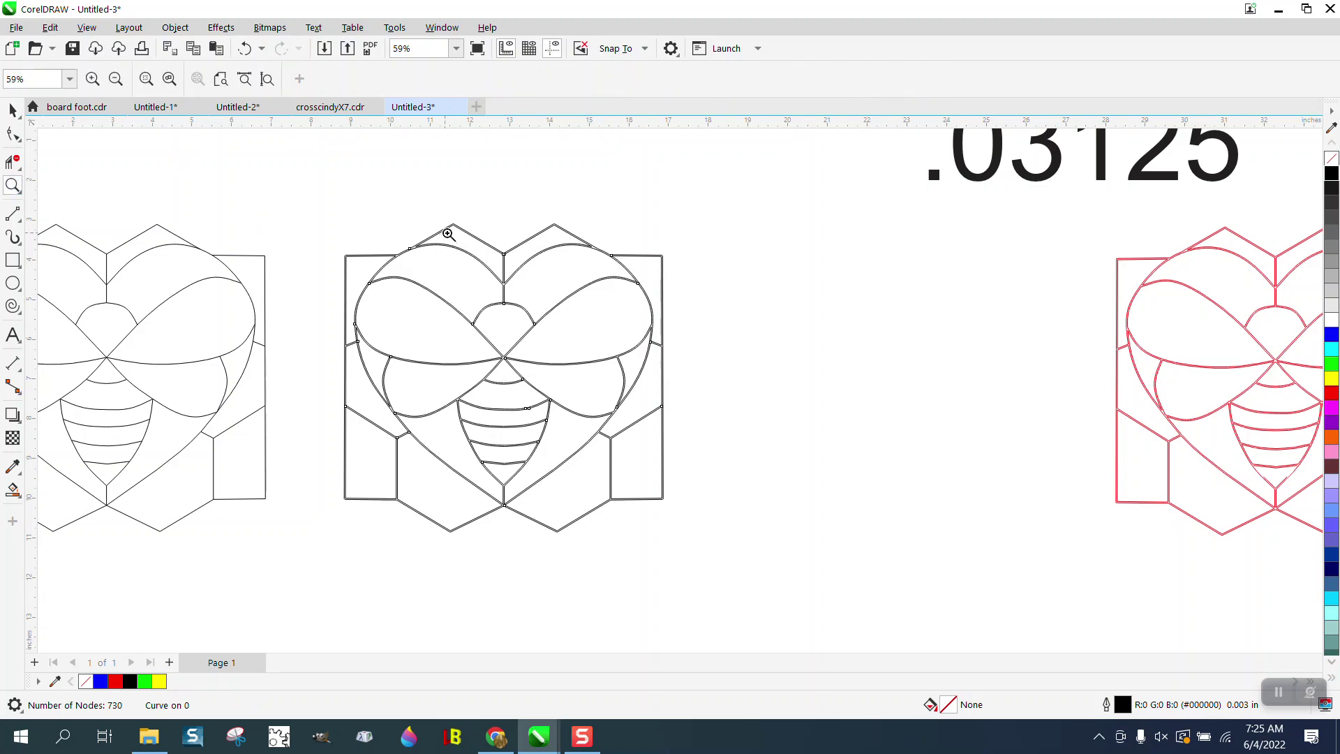
{"action": "left_click_drag", "start_coordinate": [507, 236], "coordinate": [711, 308]}
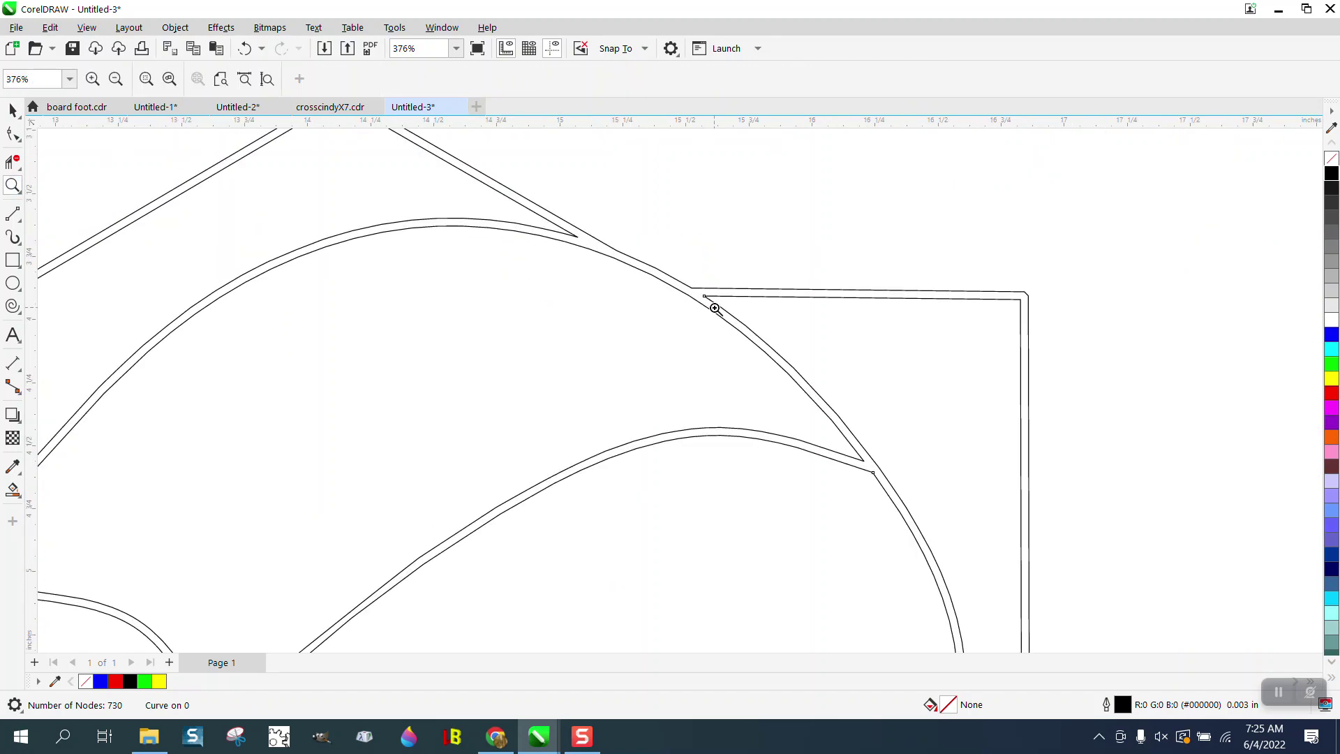
{"action": "scroll", "coordinate": [714, 308], "scroll_direction": "down", "scroll_amount": 5}
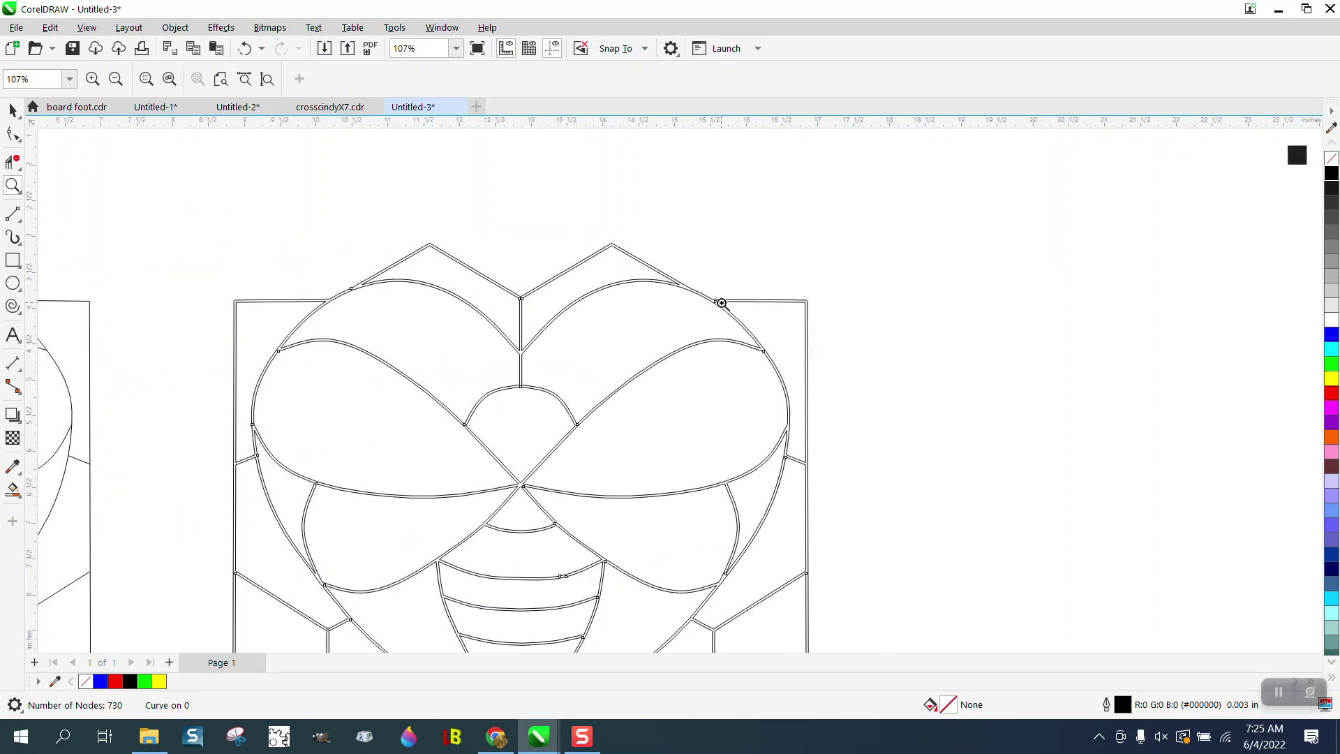
{"action": "scroll", "coordinate": [703, 296], "scroll_direction": "down", "scroll_amount": 3}
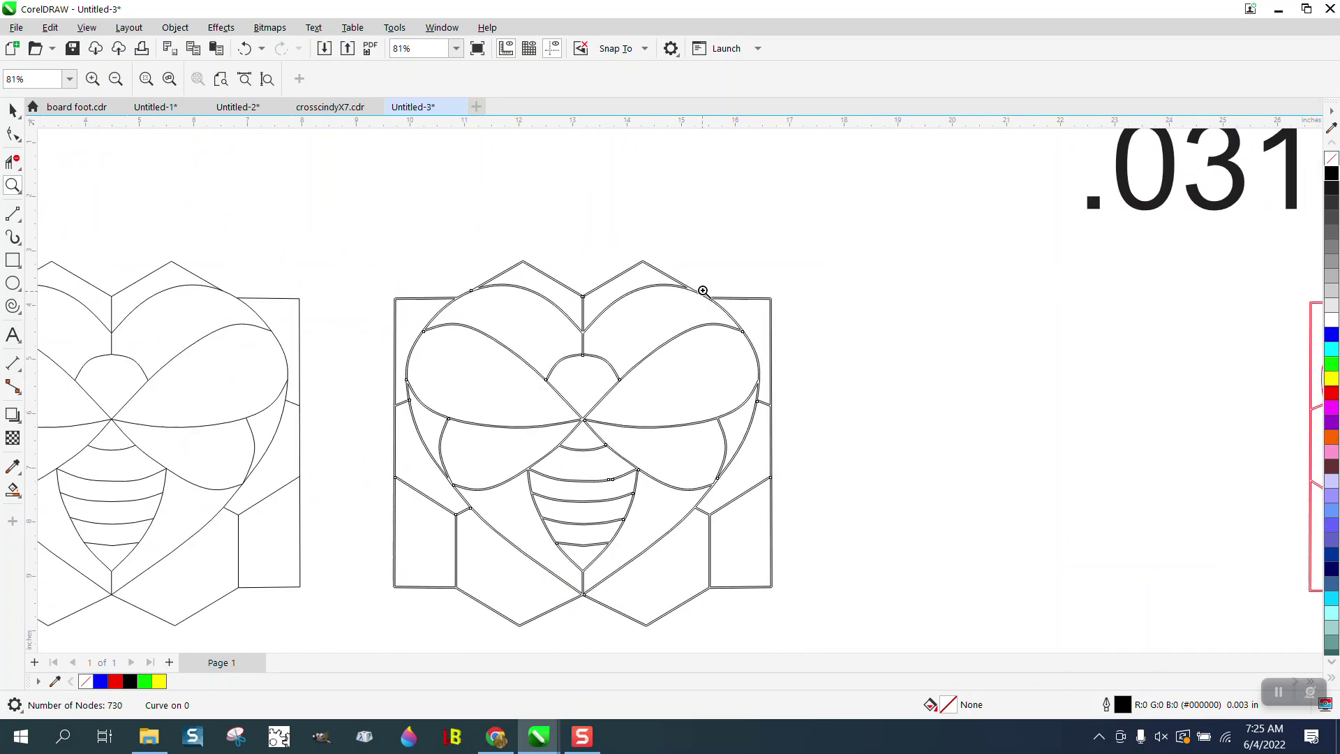
Step: Give the welded middle bee a red Hairline outline, then select every piece of the left bee
{"action": "left_click", "coordinate": [8, 112]}
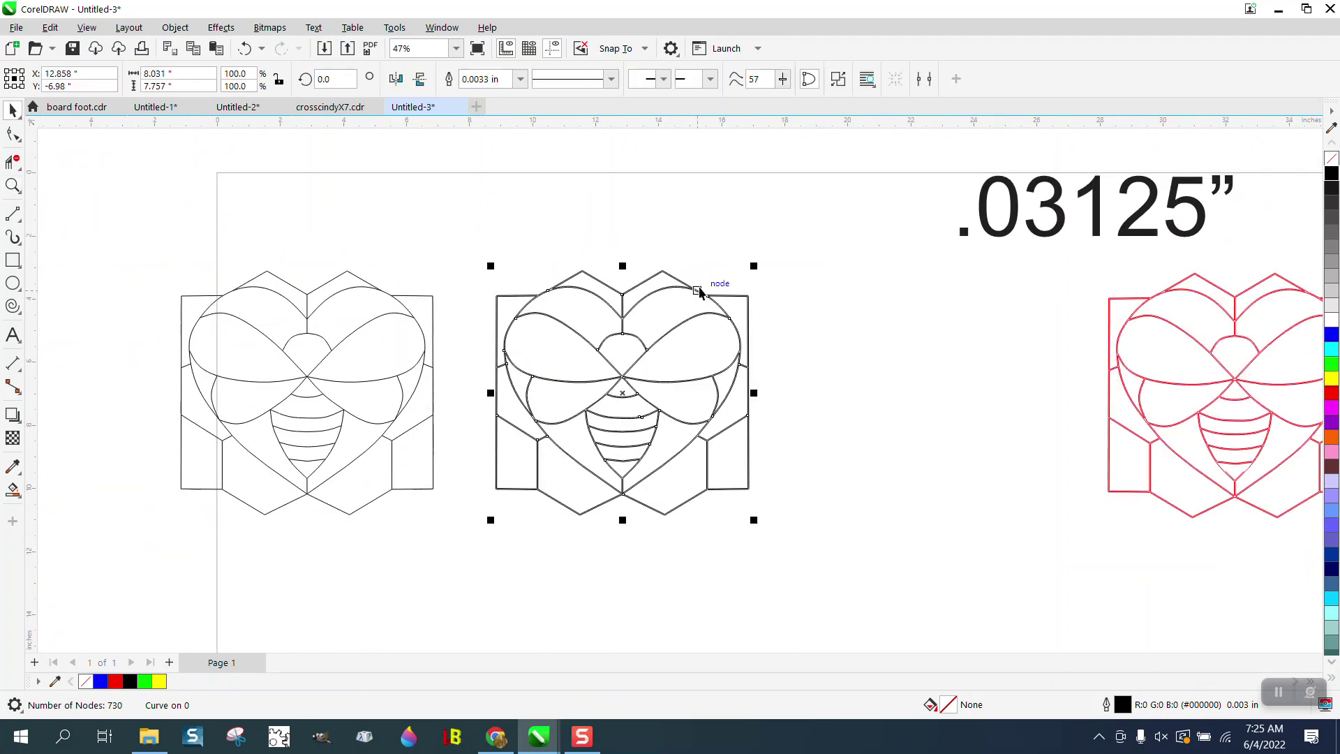
{"action": "right_click", "coordinate": [1332, 396]}
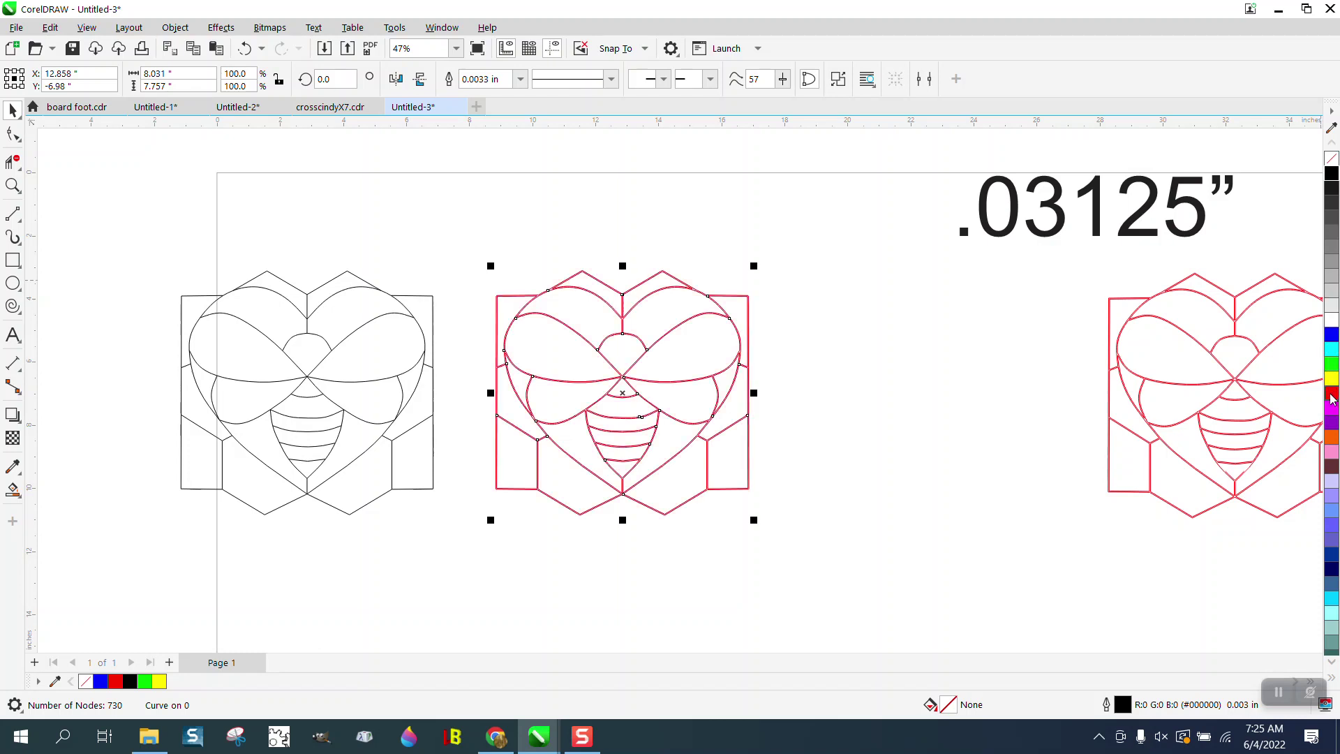
{"action": "left_click", "coordinate": [520, 79]}
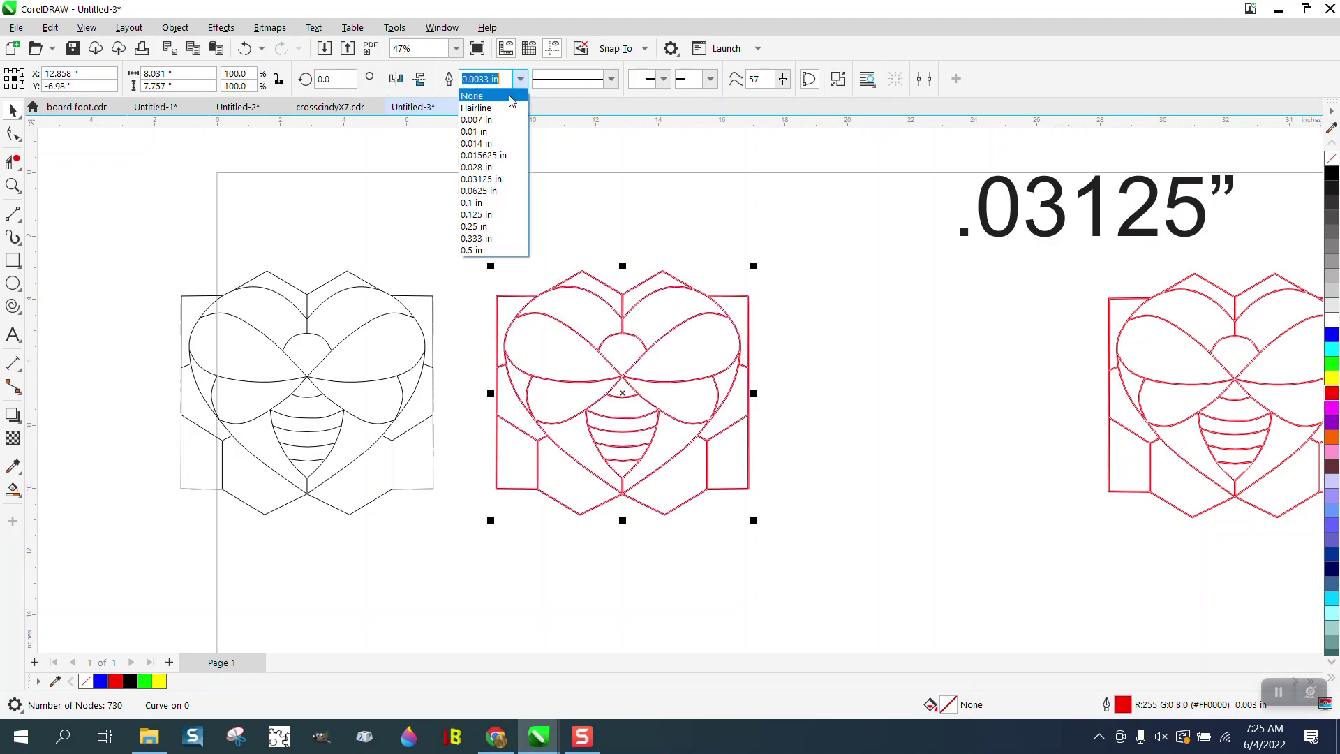
{"action": "left_click", "coordinate": [491, 108]}
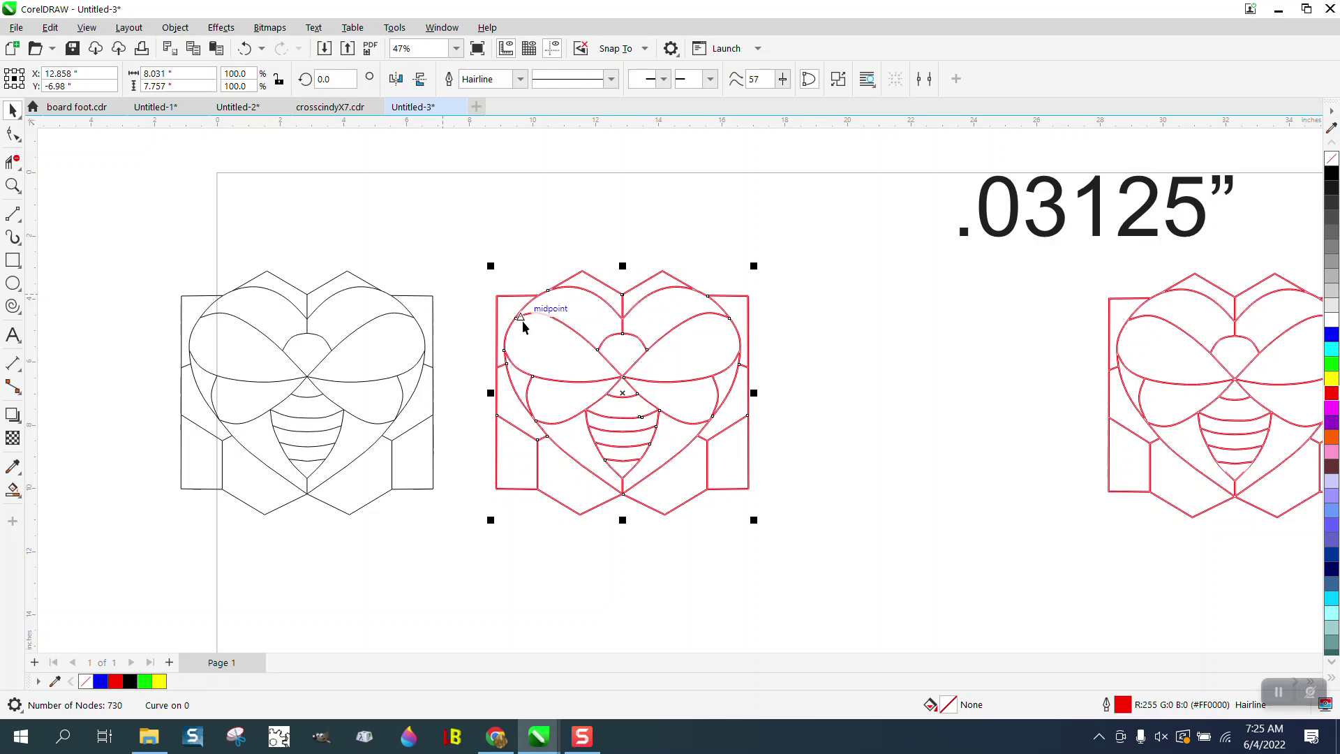
{"action": "left_click", "coordinate": [358, 292]}
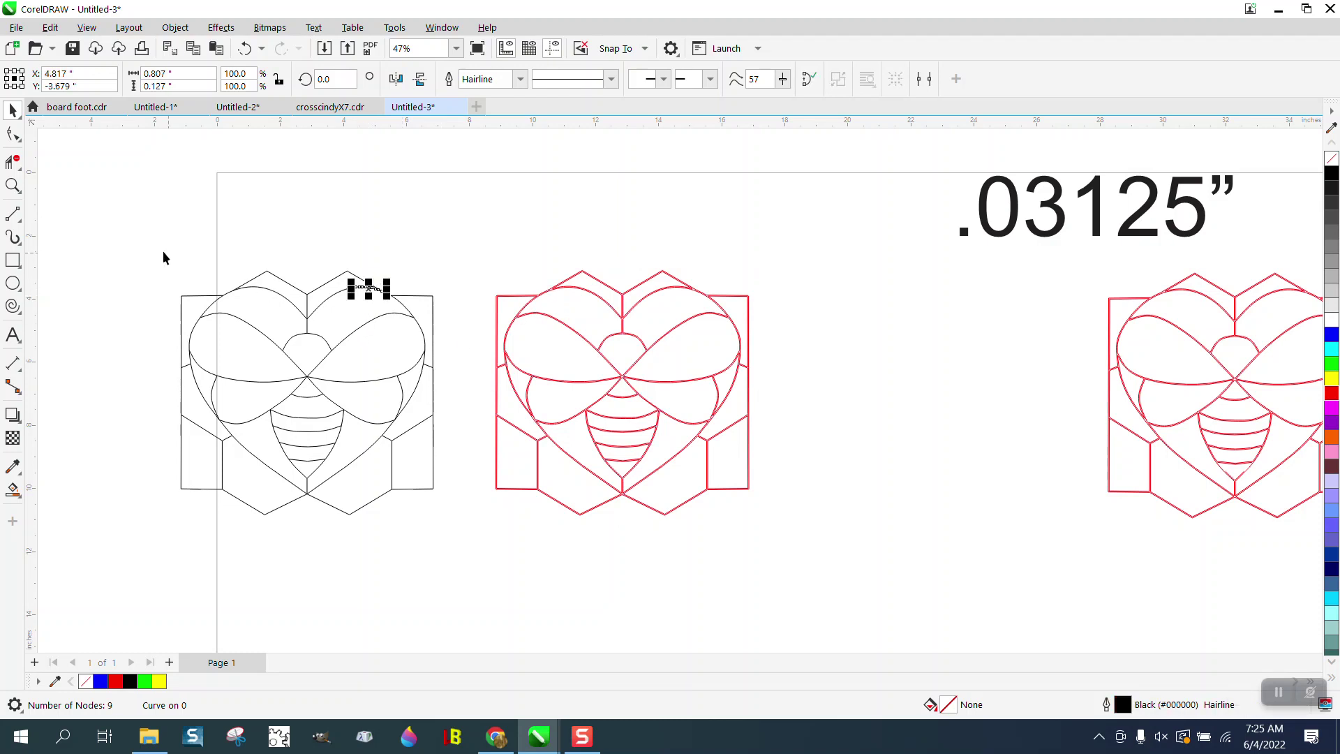
{"action": "left_click_drag", "start_coordinate": [146, 248], "coordinate": [462, 536]}
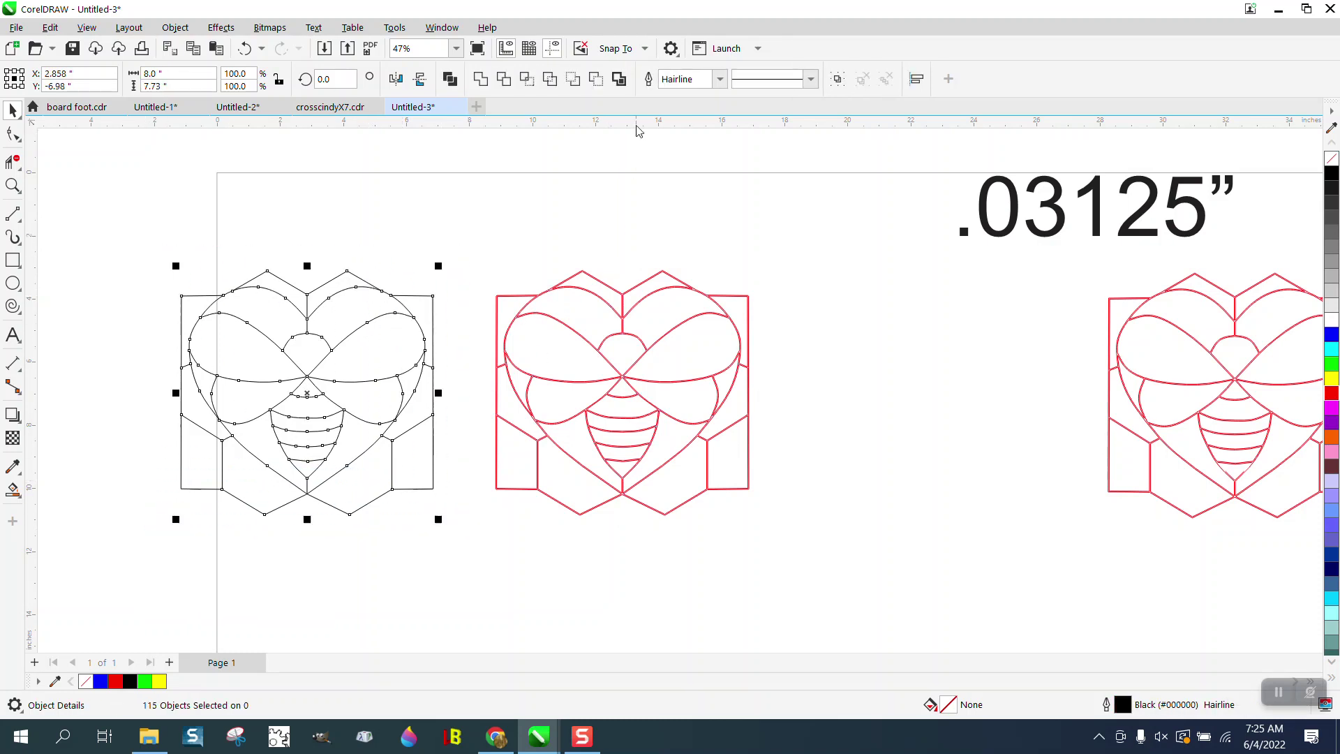
Step: Set the left bee's outline to 0.031 in, convert it to objects, and reselect all its pieces
{"action": "left_click", "coordinate": [721, 82]}
{"action": "left_click", "coordinate": [691, 184]}
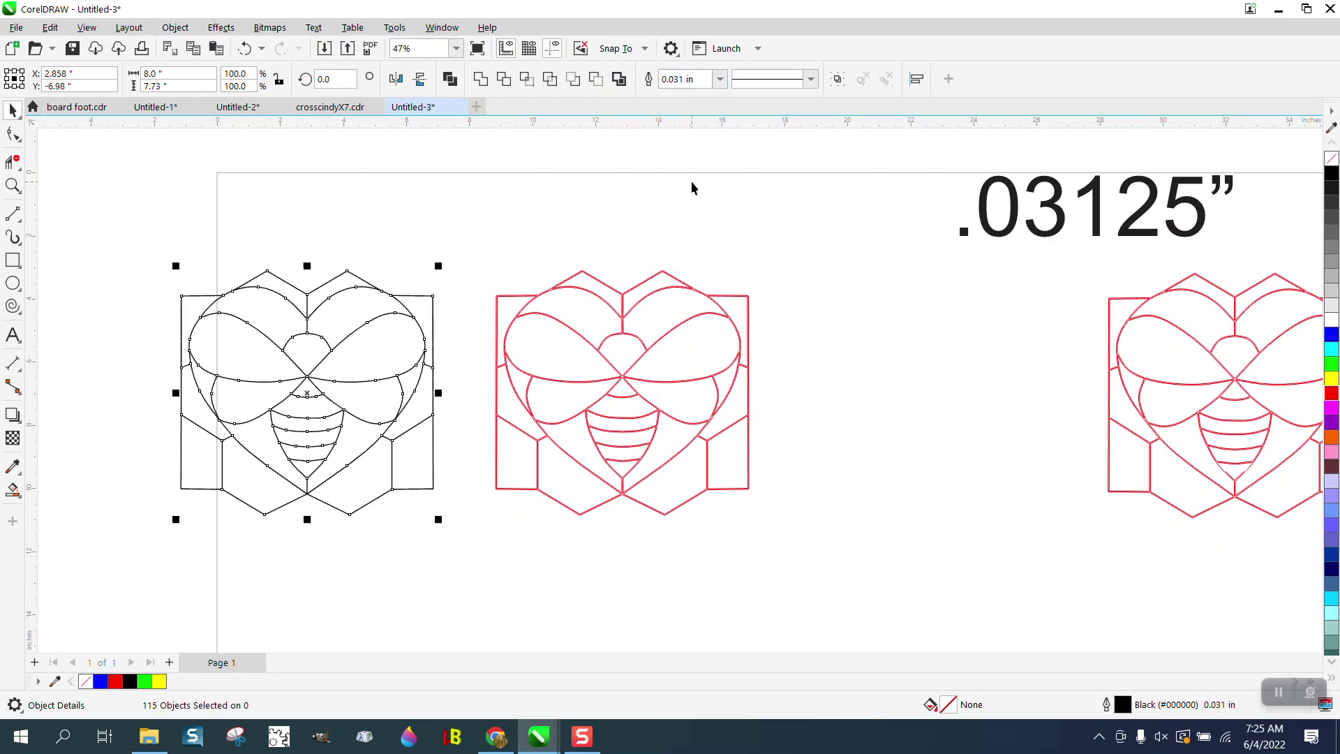
{"action": "left_click", "coordinate": [179, 28]}
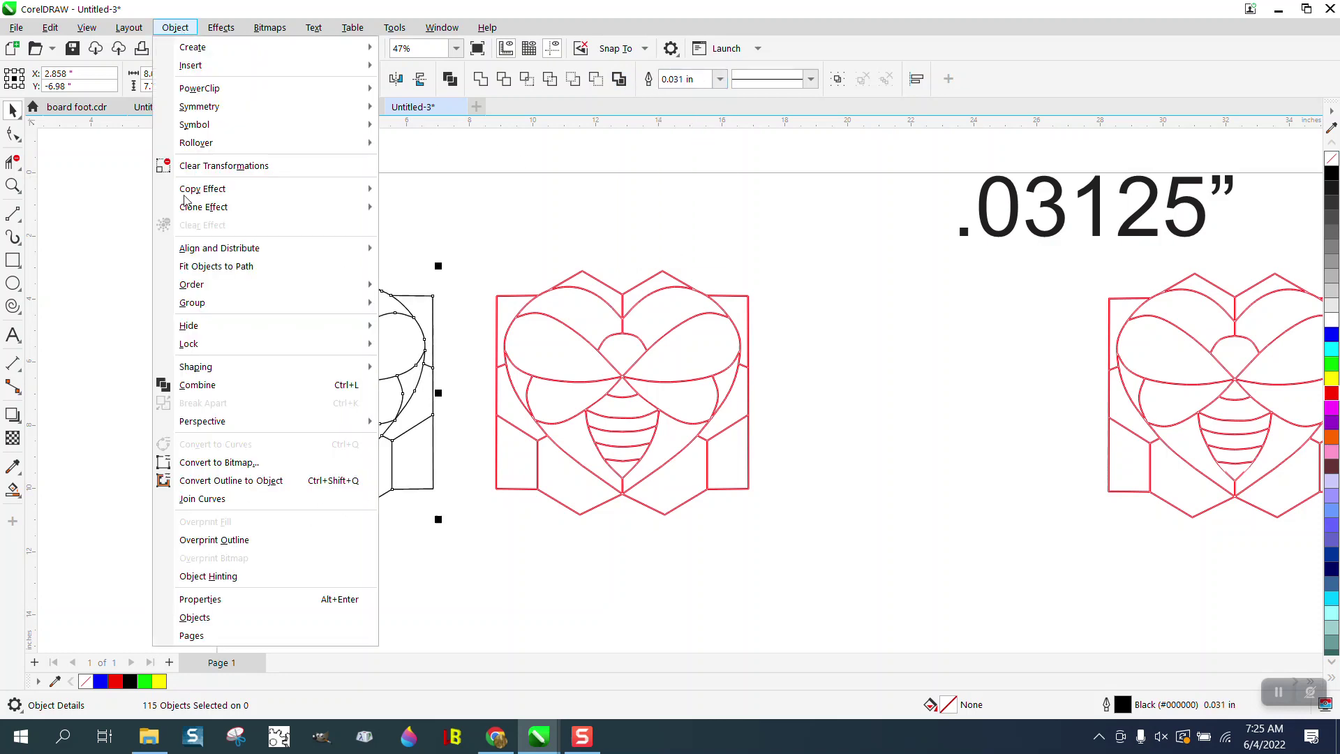
{"action": "left_click", "coordinate": [254, 480]}
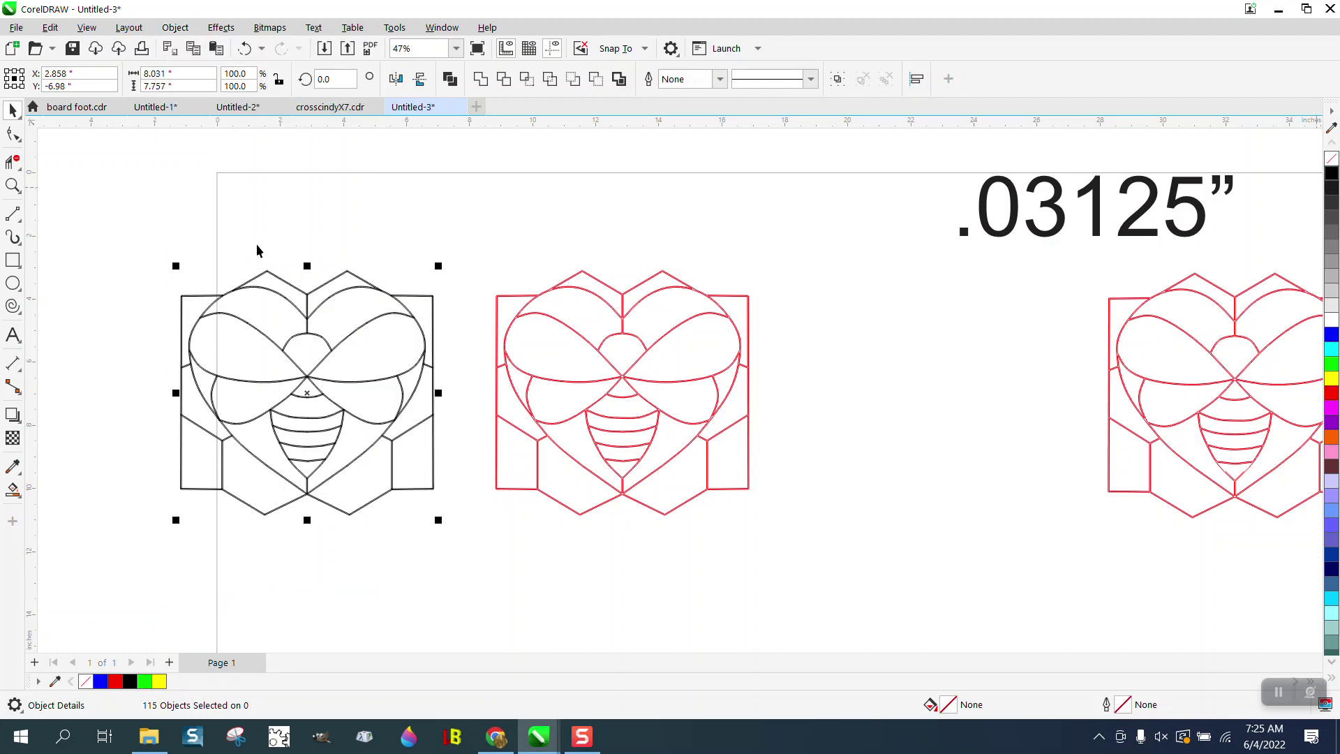
{"action": "left_click", "coordinate": [152, 273]}
{"action": "left_click_drag", "start_coordinate": [465, 522], "coordinate": [482, 512]}
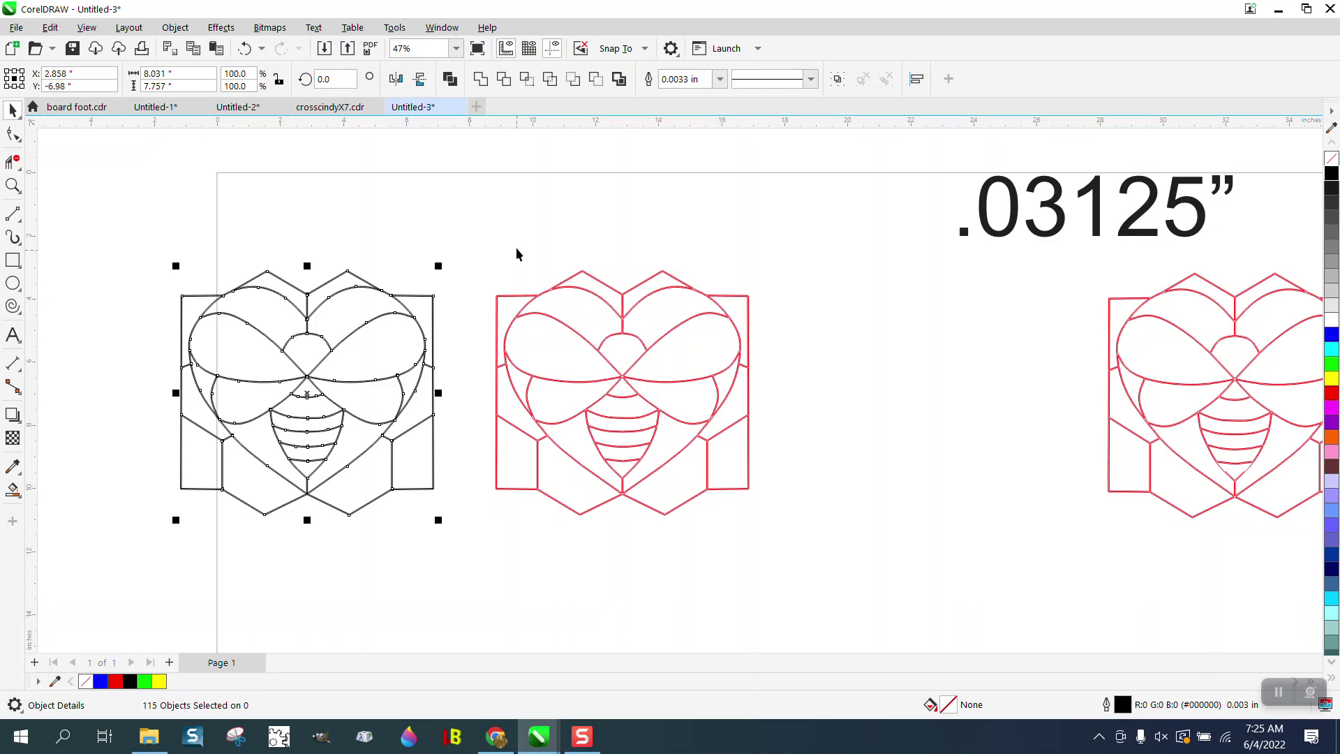
{"action": "key", "text": "ctrl+l"}
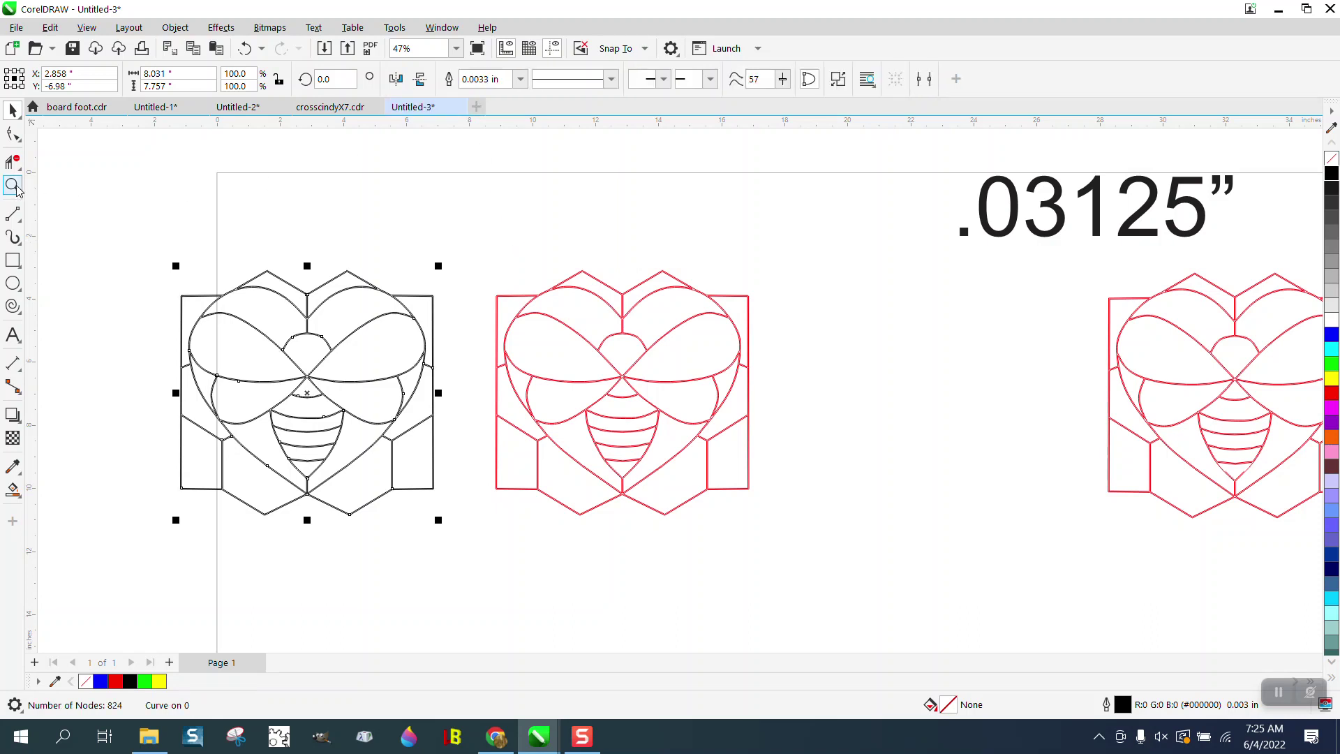
{"action": "left_click", "coordinate": [12, 185]}
{"action": "left_click_drag", "start_coordinate": [306, 283], "coordinate": [443, 326]}
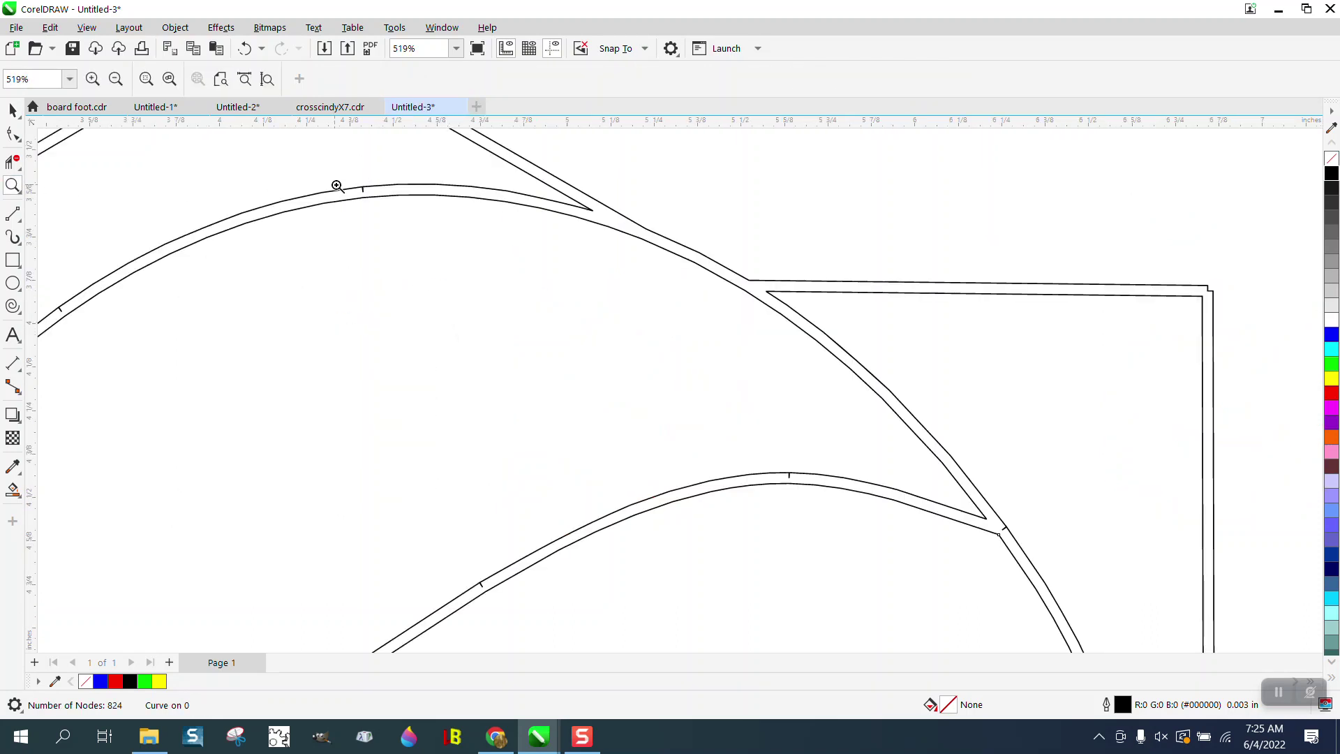
{"action": "left_click", "coordinate": [391, 206]}
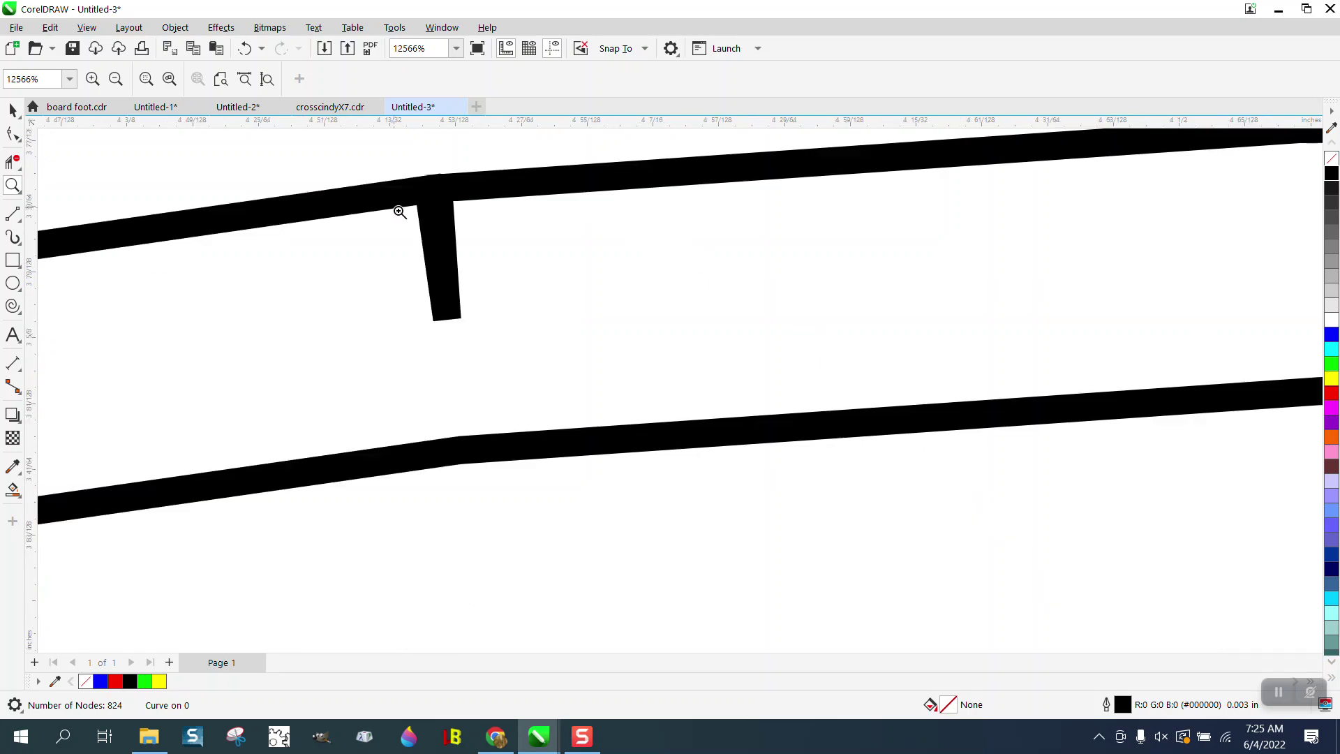
{"action": "scroll", "coordinate": [454, 243], "scroll_direction": "down", "scroll_amount": 8}
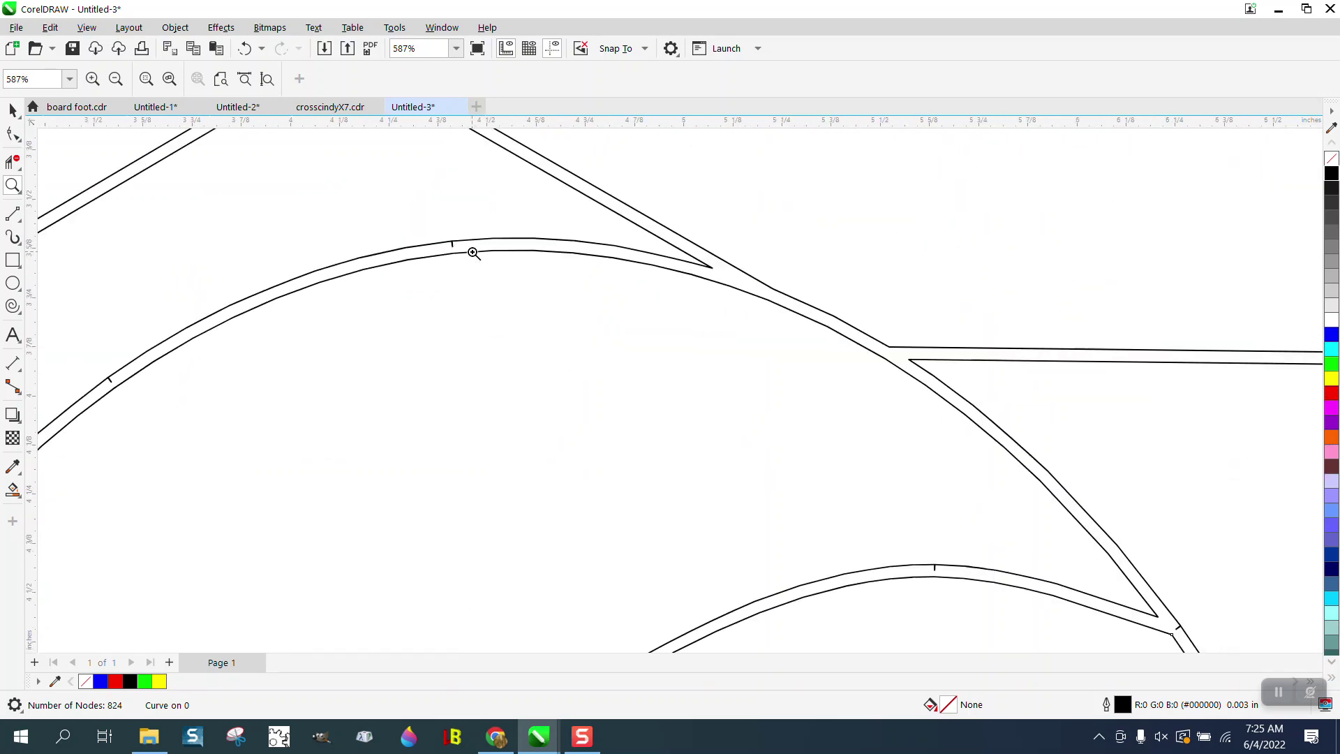
{"action": "scroll", "coordinate": [472, 260], "scroll_direction": "down", "scroll_amount": 2}
{"action": "left_click_drag", "start_coordinate": [898, 324], "coordinate": [1065, 328]}
{"action": "scroll", "coordinate": [487, 259], "scroll_direction": "down", "scroll_amount": 3}
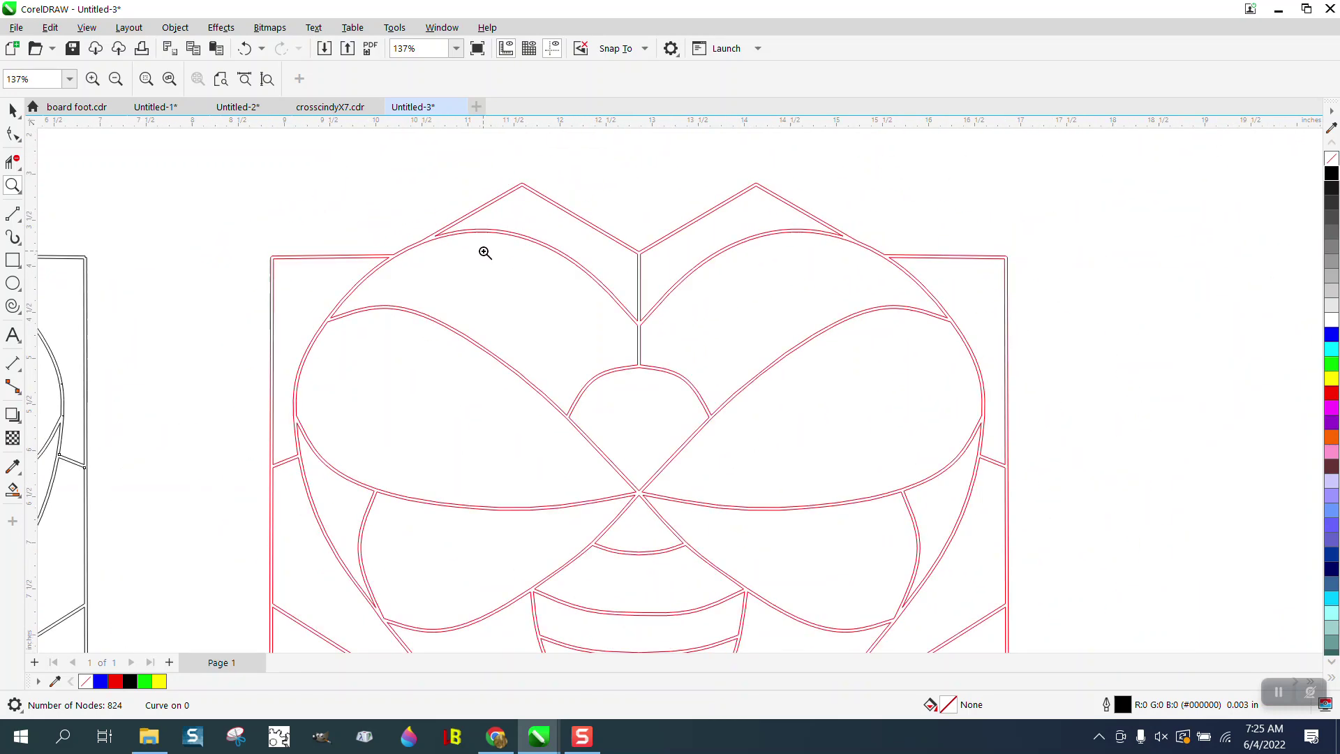
{"action": "scroll", "coordinate": [486, 253], "scroll_direction": "down", "scroll_amount": 1}
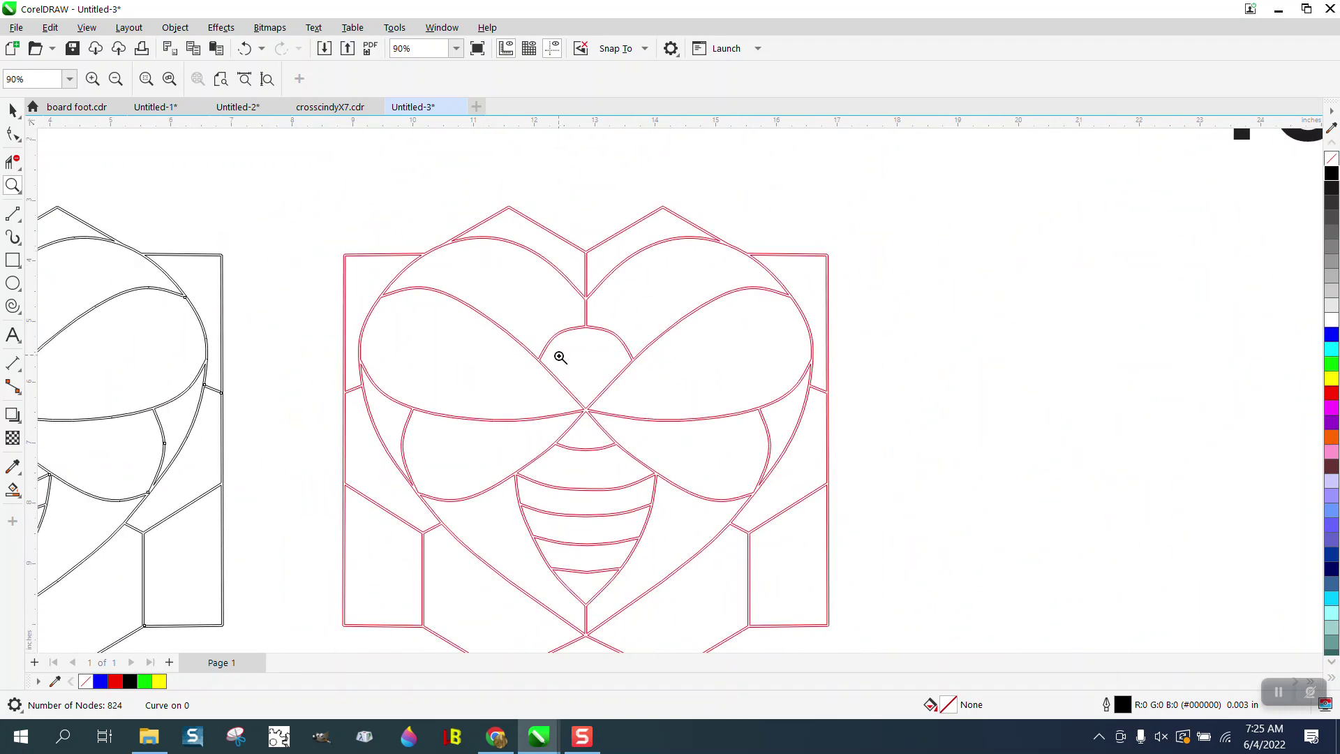
{"action": "scroll", "coordinate": [721, 465], "scroll_direction": "up", "scroll_amount": 4}
{"action": "scroll", "coordinate": [598, 330], "scroll_direction": "down", "scroll_amount": 3}
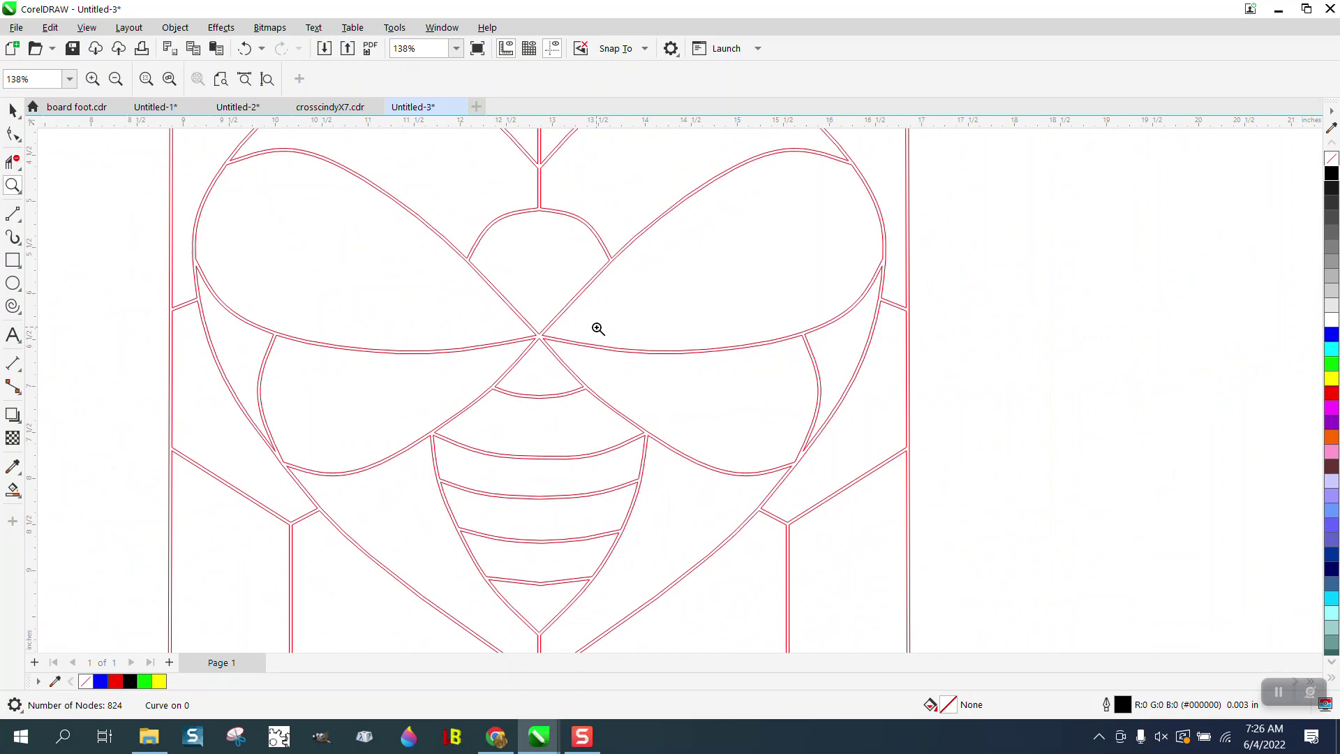
{"action": "scroll", "coordinate": [612, 329], "scroll_direction": "down", "scroll_amount": 1}
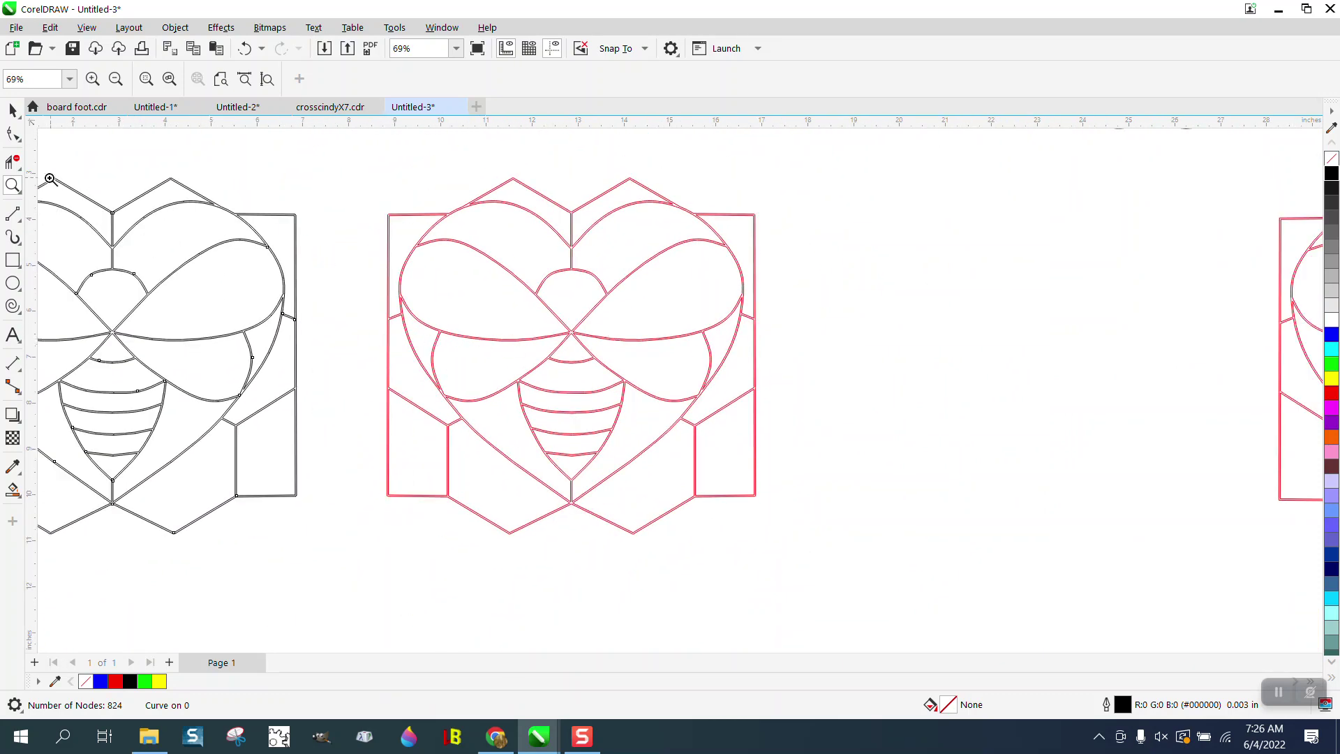
Step: Smart Fill the bee into a joined object, nudge it right, and give it no fill and a red outline
{"action": "left_click", "coordinate": [12, 490]}
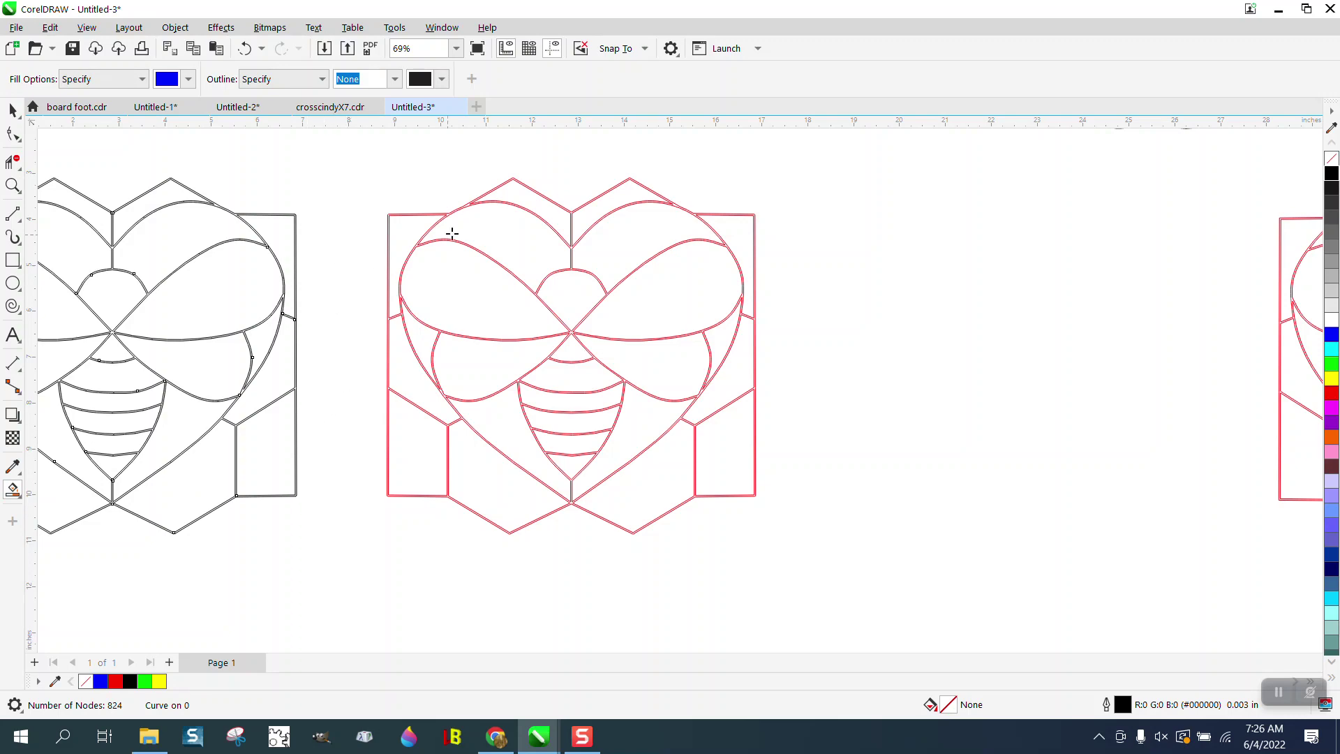
{"action": "left_click", "coordinate": [635, 181]}
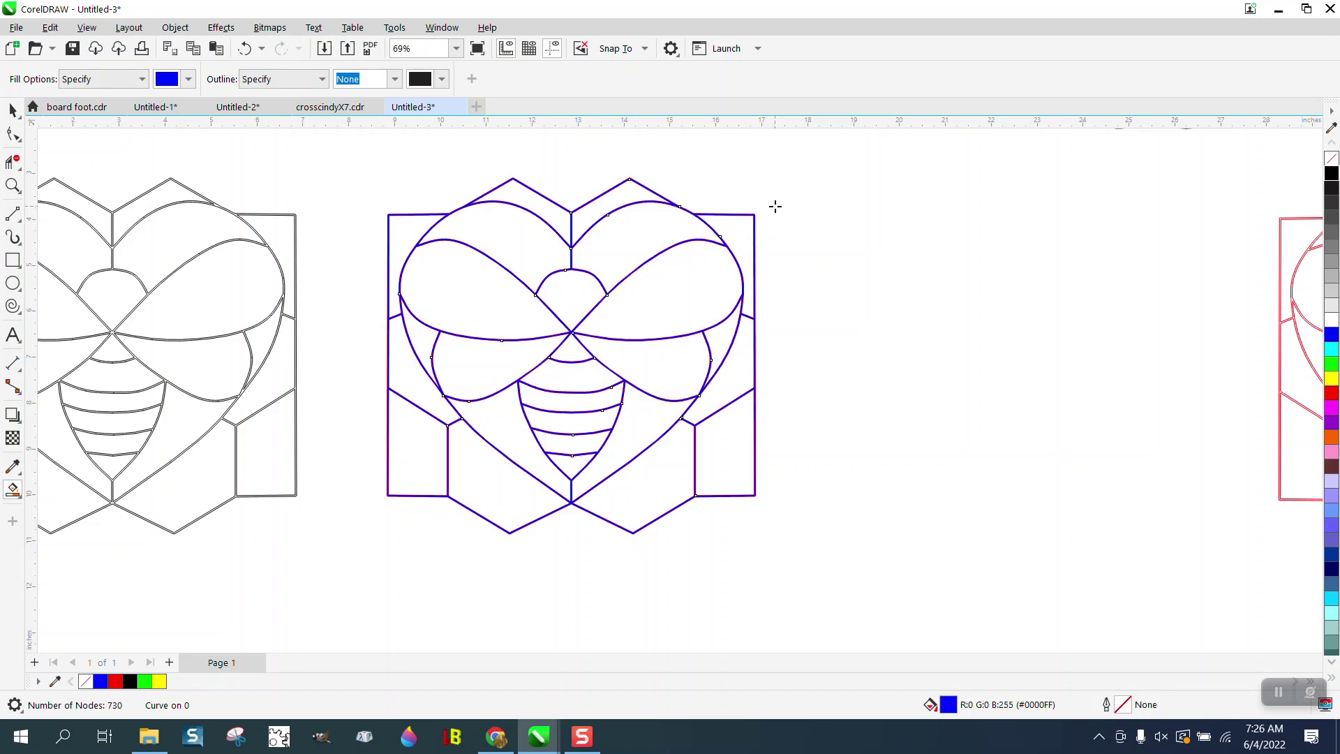
{"action": "key", "text": "Right"}
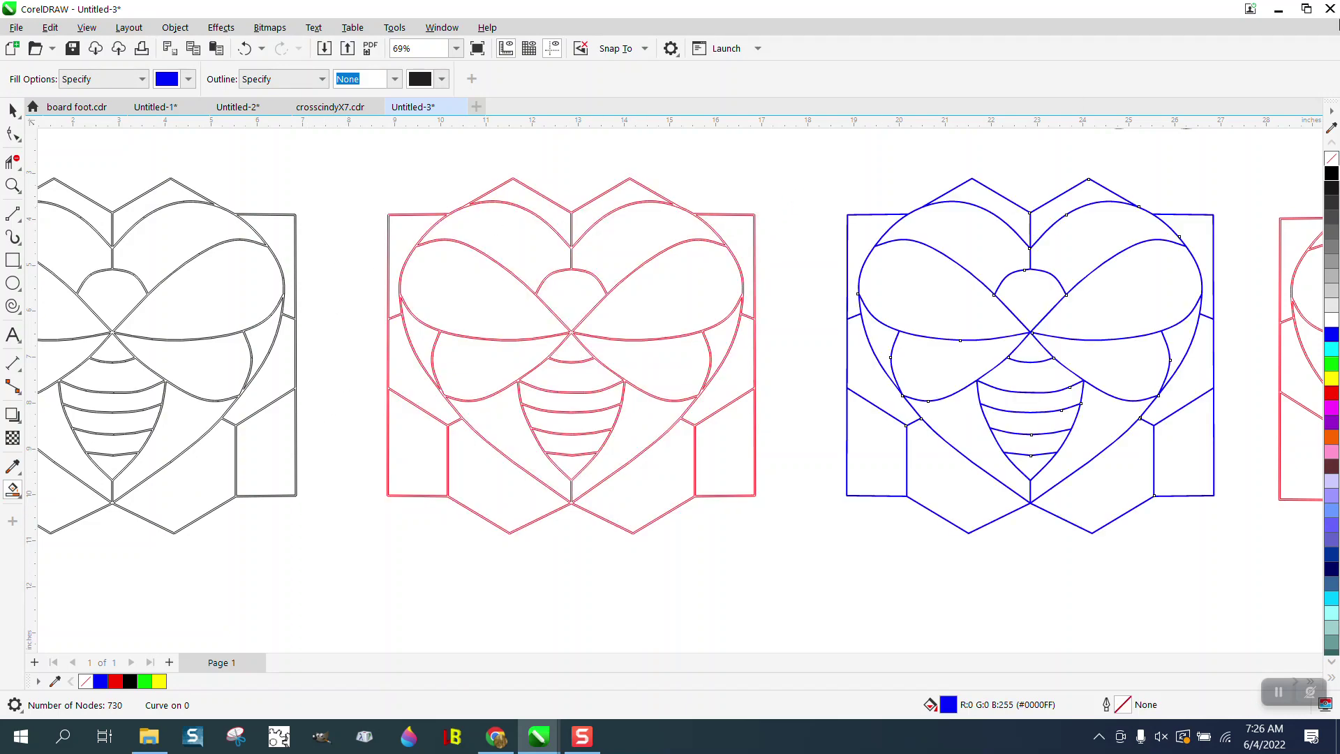
{"action": "left_click", "coordinate": [1332, 159]}
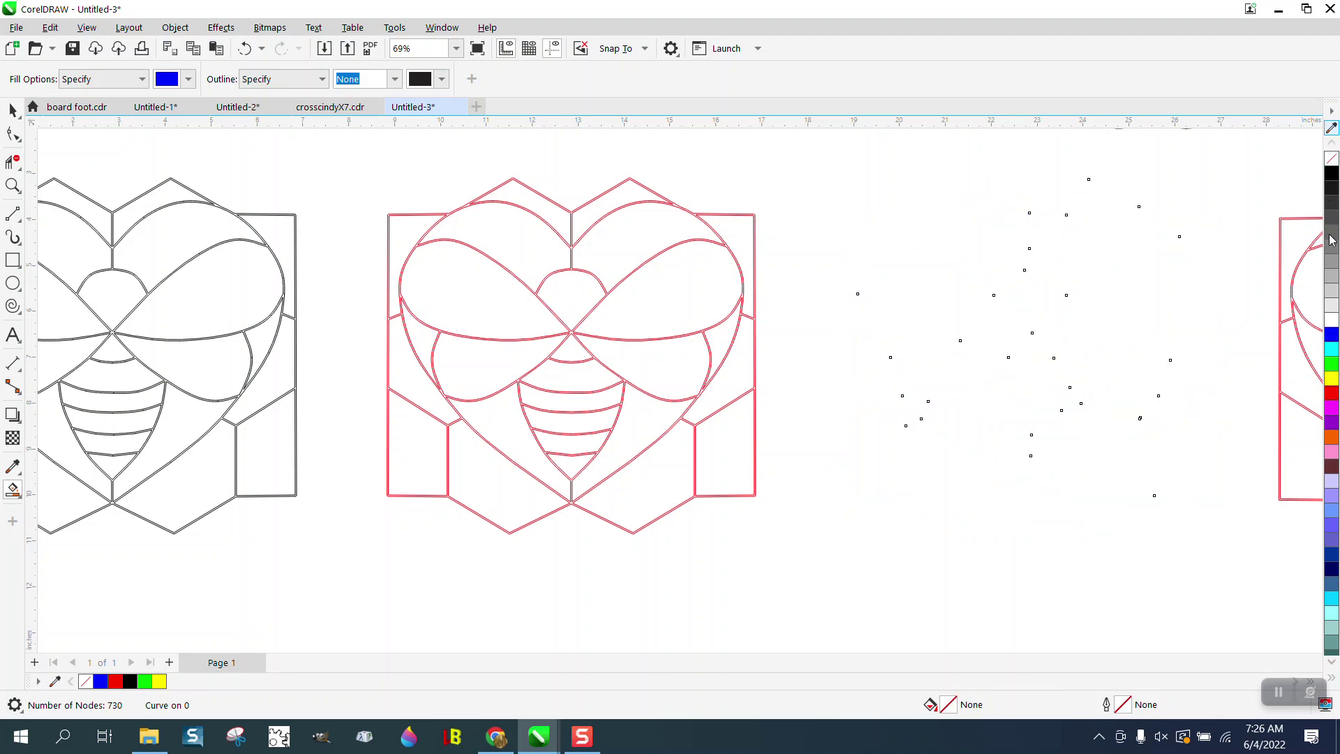
{"action": "right_click", "coordinate": [1332, 386]}
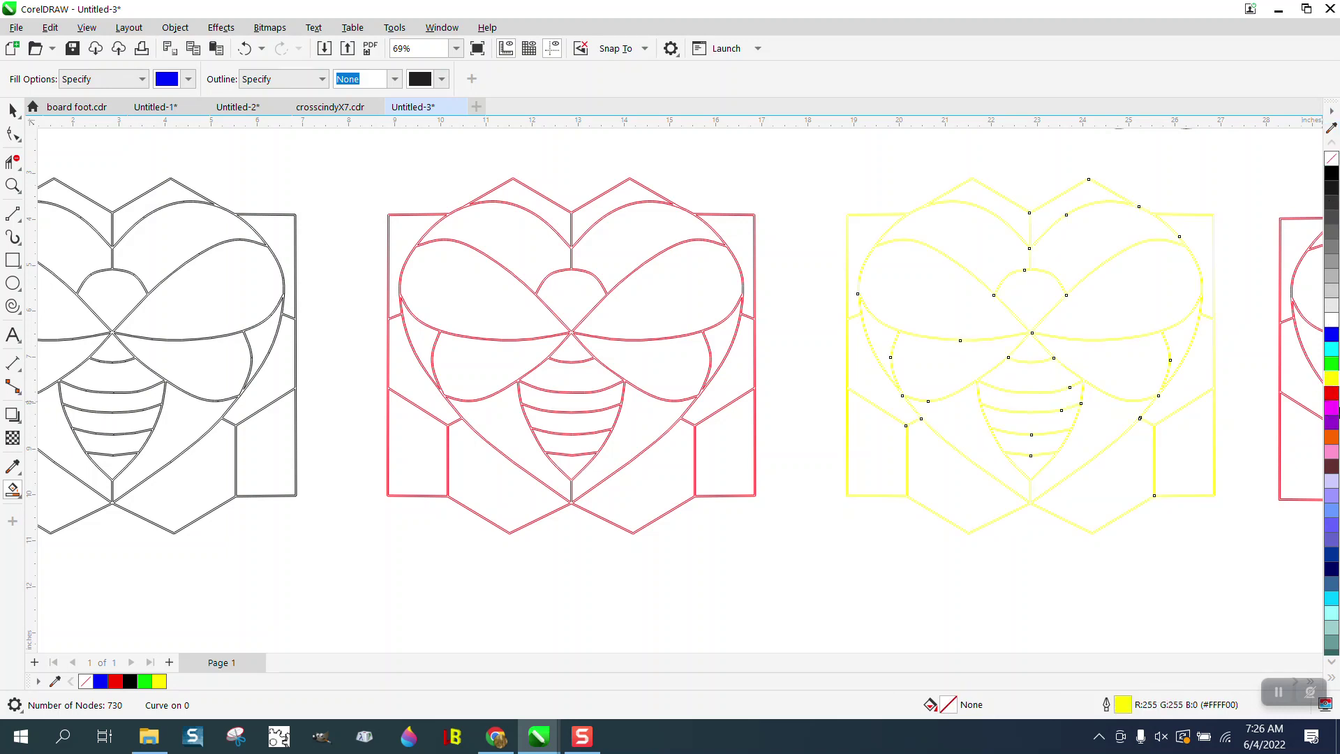
{"action": "right_click", "coordinate": [1332, 394]}
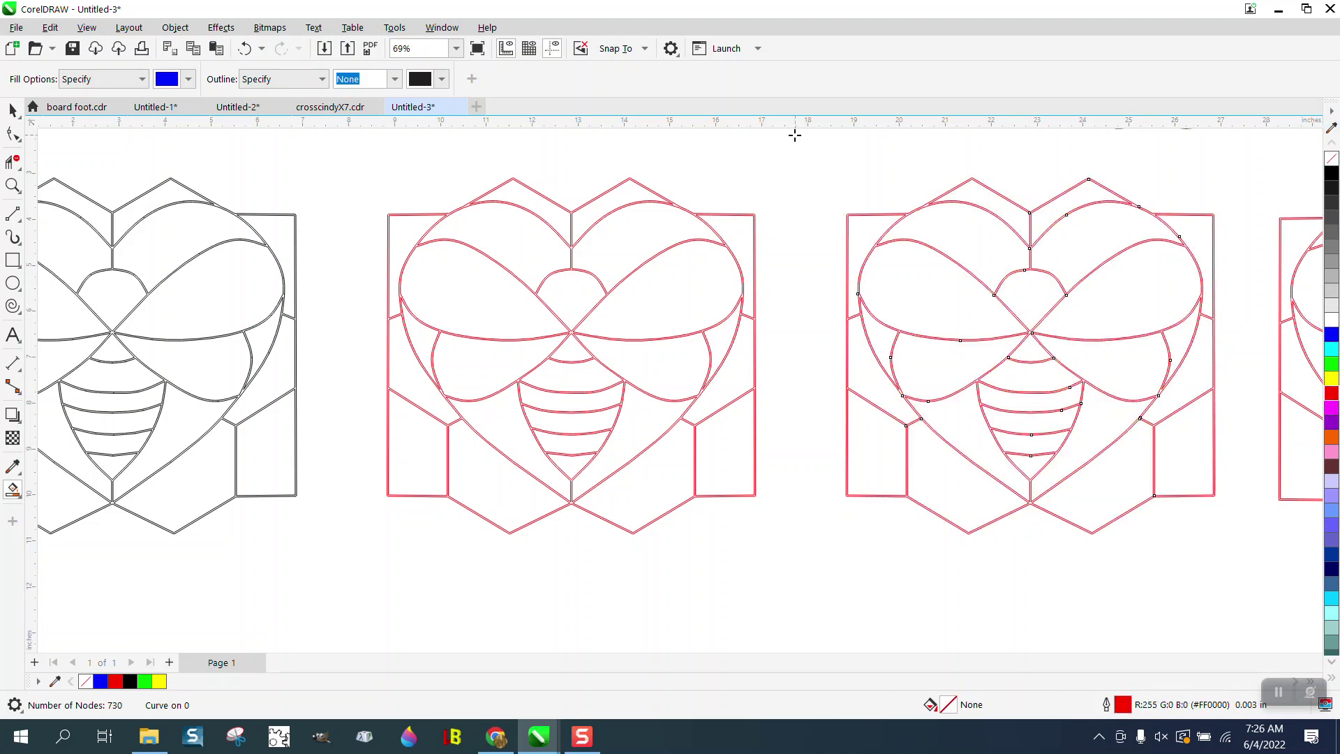
Step: Set the new bee object's outline width to Hairline
{"action": "left_click", "coordinate": [12, 111]}
{"action": "left_click", "coordinate": [520, 79]}
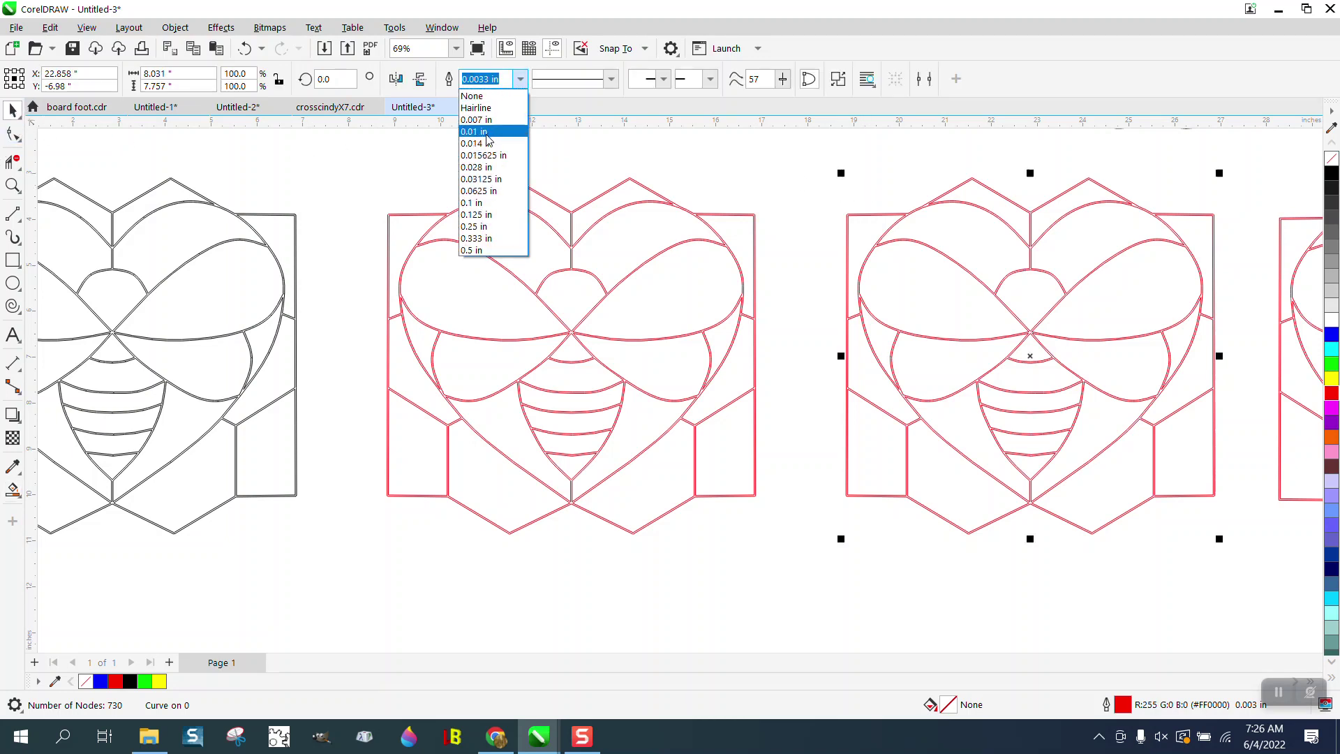
{"action": "left_click", "coordinate": [482, 111]}
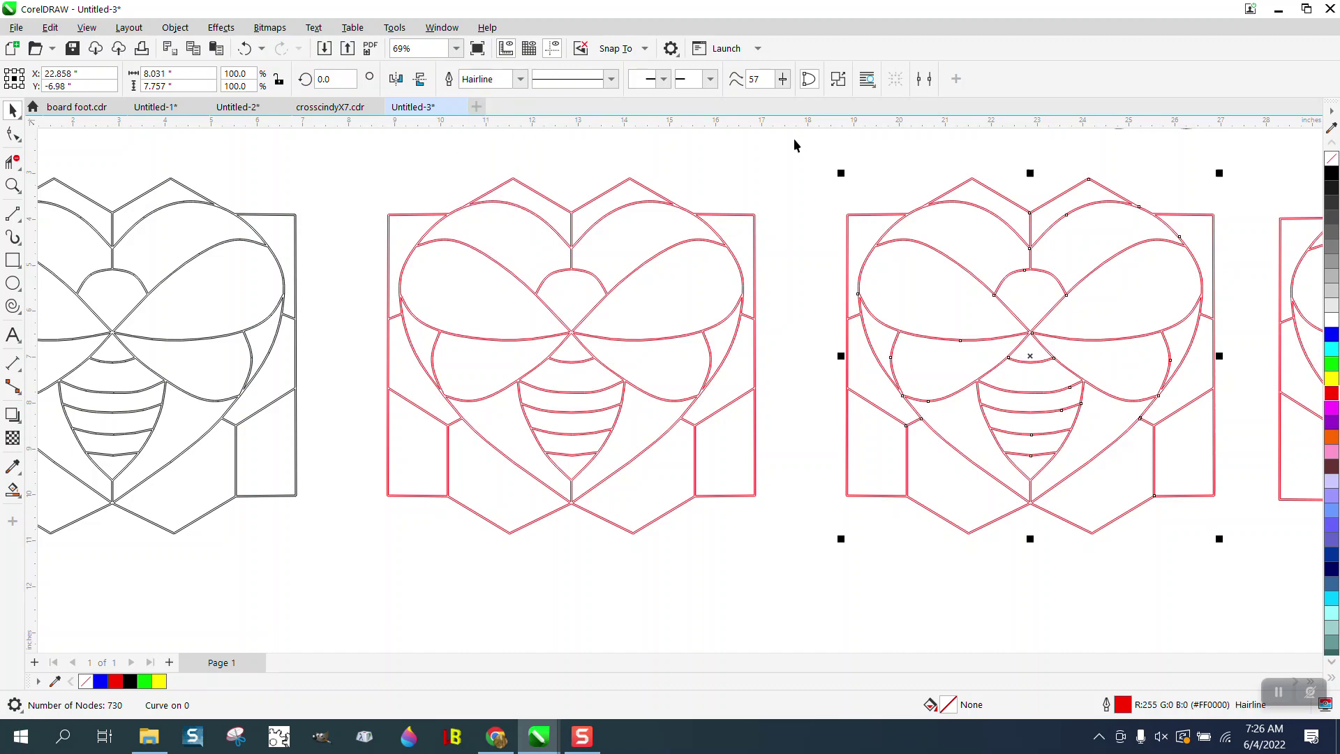
{"action": "left_click", "coordinate": [13, 185]}
Step: Zoom in closely on the flattened tip of the outline's top peak
{"action": "left_click_drag", "start_coordinate": [829, 180], "coordinate": [1072, 266]}
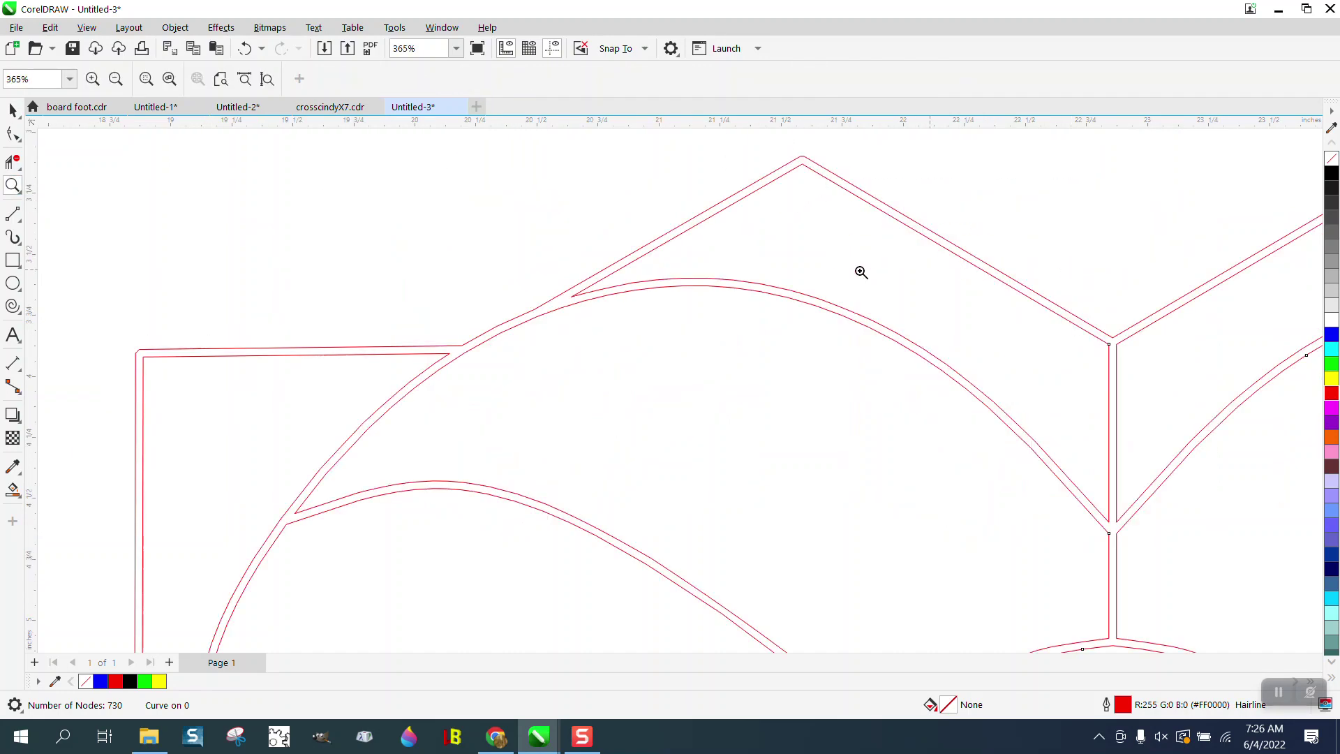
{"action": "scroll", "coordinate": [566, 266], "scroll_direction": "down", "scroll_amount": 5}
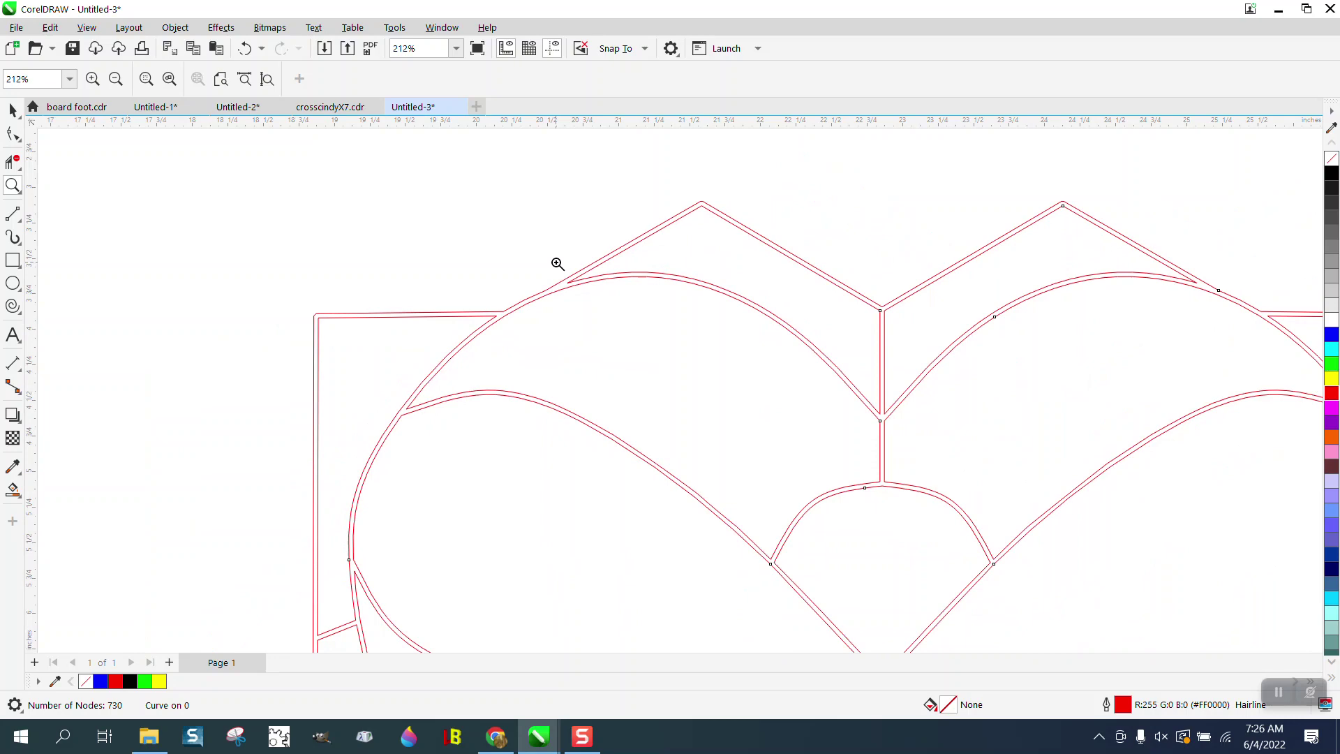
{"action": "left_click_drag", "start_coordinate": [821, 218], "coordinate": [913, 264]}
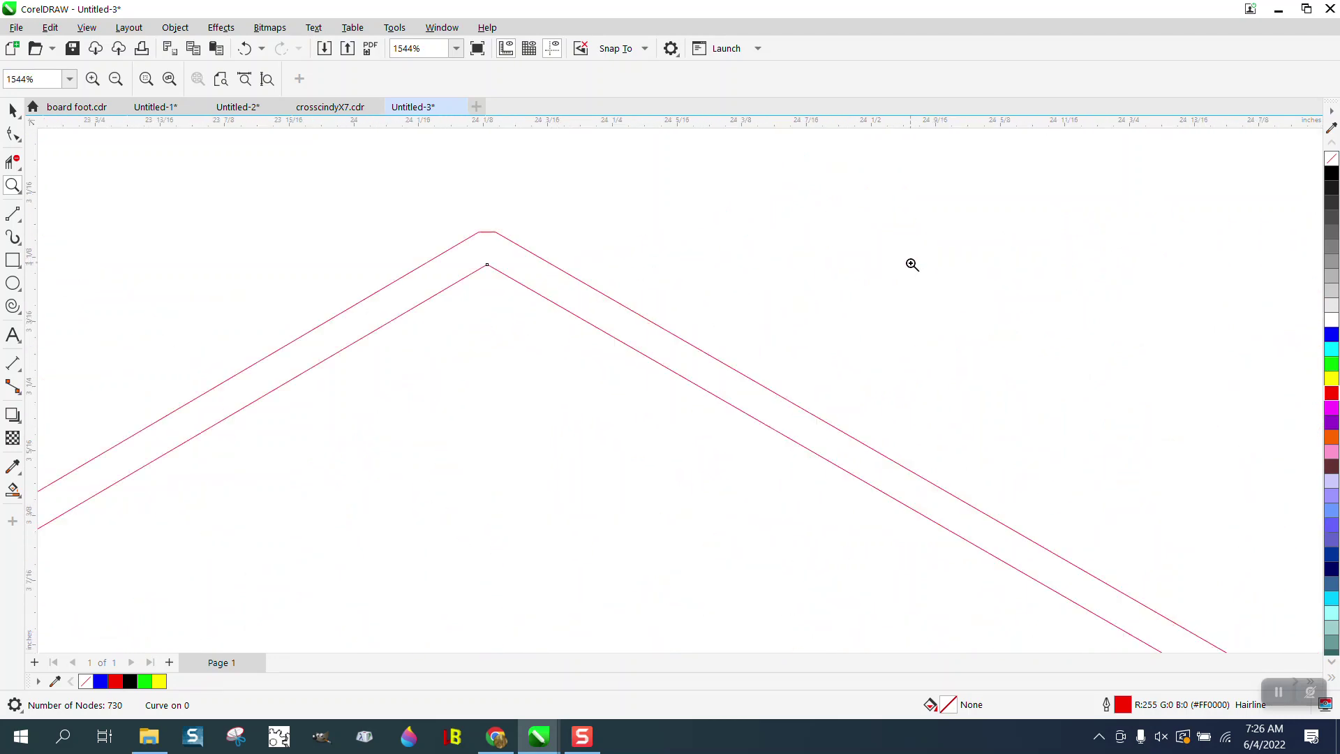
{"action": "scroll", "coordinate": [617, 261], "scroll_direction": "down", "scroll_amount": 3}
{"action": "left_click_drag", "start_coordinate": [563, 257], "coordinate": [698, 301]}
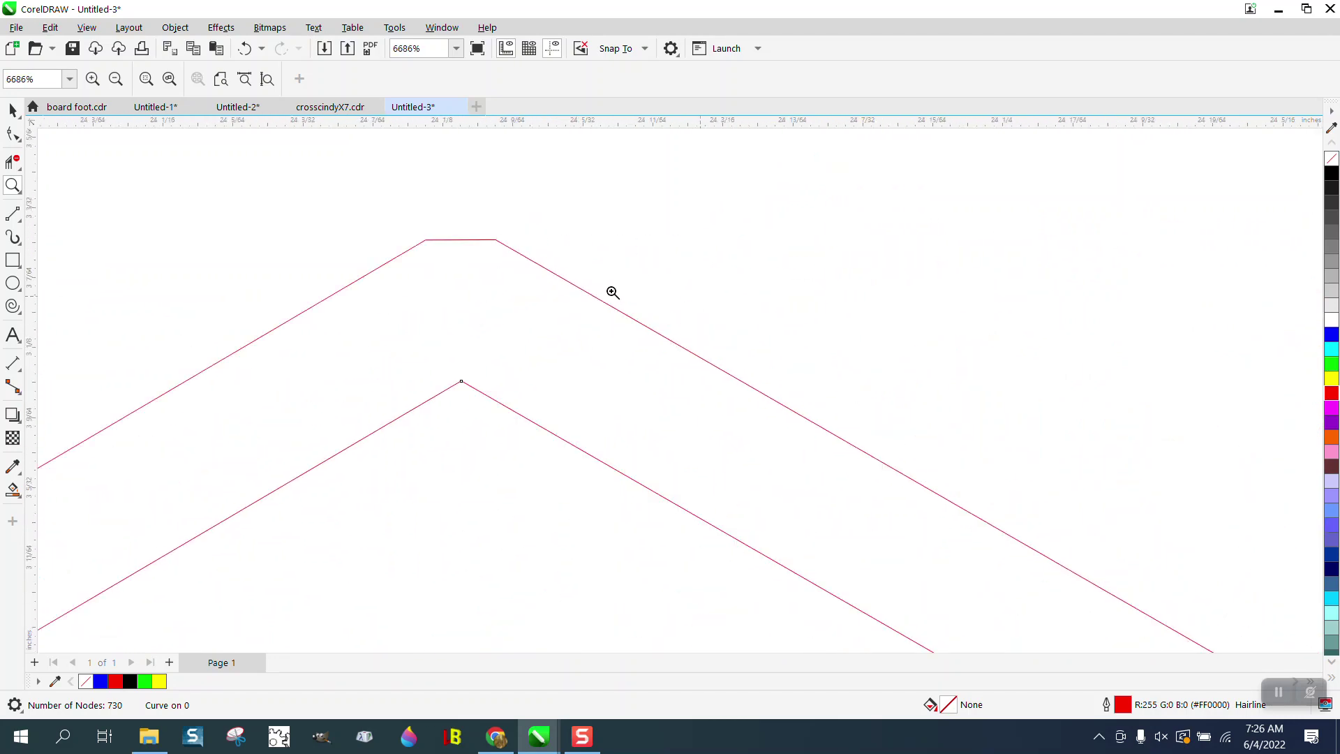
{"action": "scroll", "coordinate": [605, 266], "scroll_direction": "down", "scroll_amount": 2}
{"action": "scroll", "coordinate": [605, 267], "scroll_direction": "down", "scroll_amount": 1}
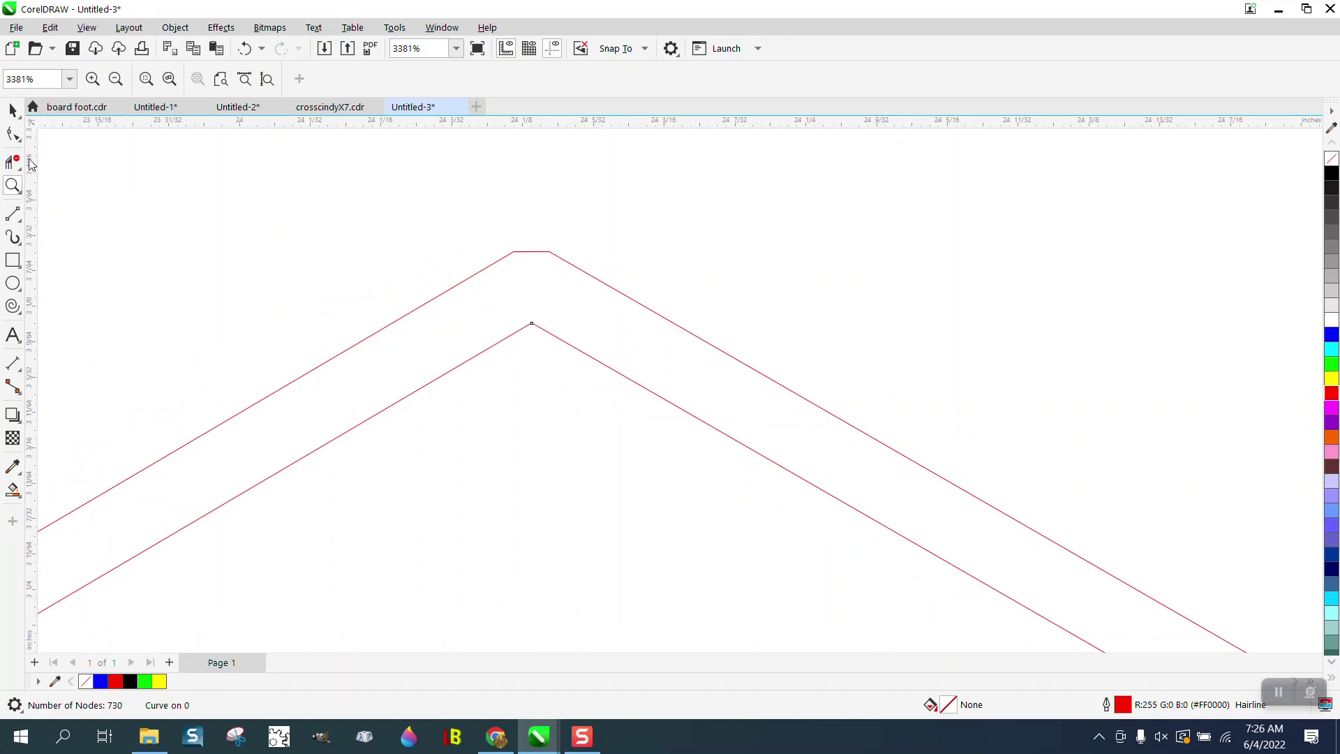
Step: Add a node at the tip, pull it up into a sharp point, and delete the three extra nodes
{"action": "left_click", "coordinate": [13, 134]}
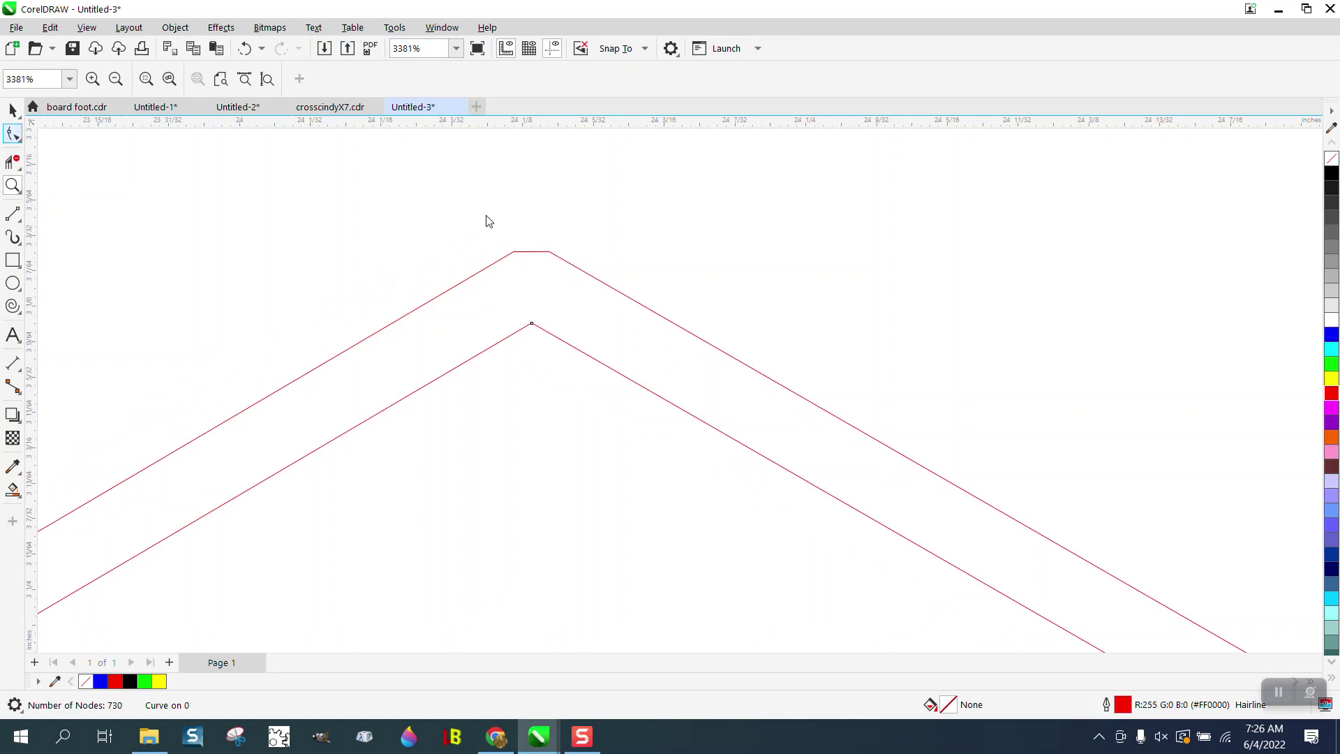
{"action": "double_click", "coordinate": [531, 253]}
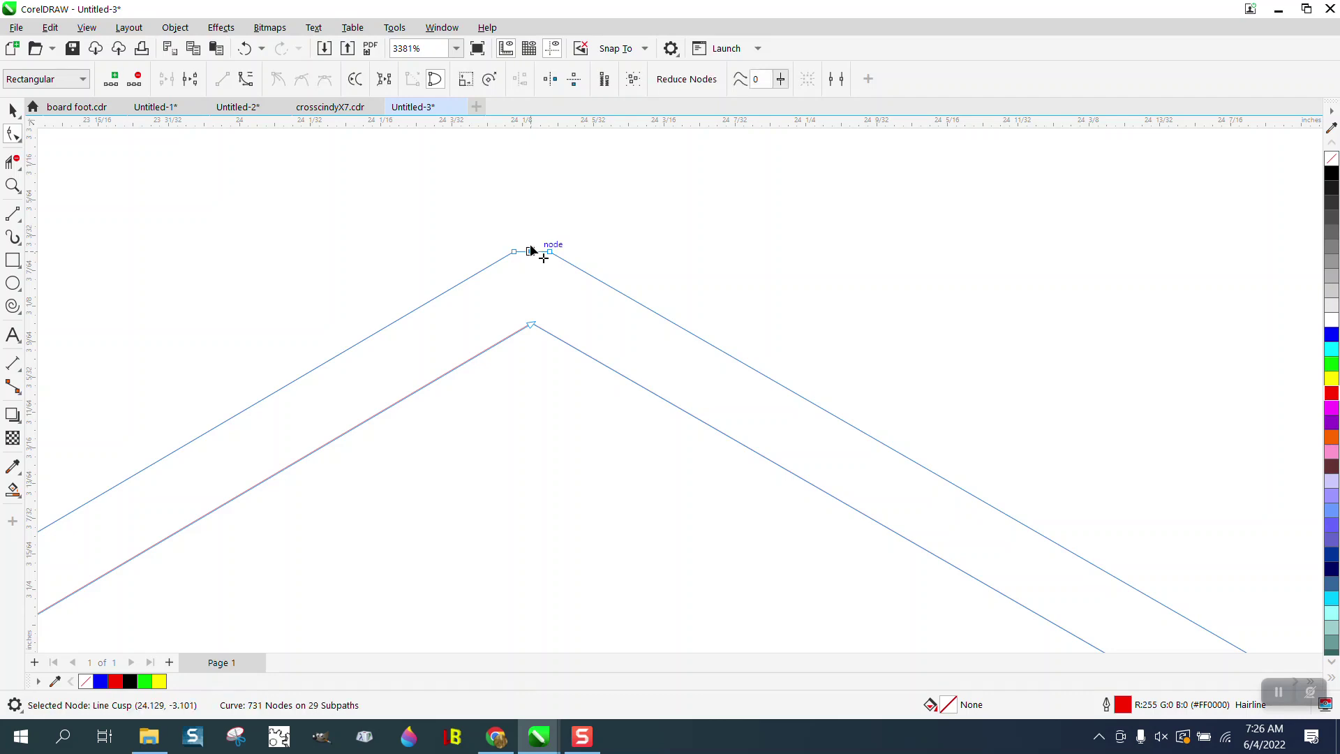
{"action": "mouse_move", "coordinate": [530, 247]}
{"action": "left_mouse_down"}
{"action": "mouse_move", "coordinate": [553, 269]}
{"action": "mouse_move", "coordinate": [536, 270]}
{"action": "left_mouse_up"}
{"action": "left_click", "coordinate": [599, 241]}
{"action": "key", "text": "Delete"}
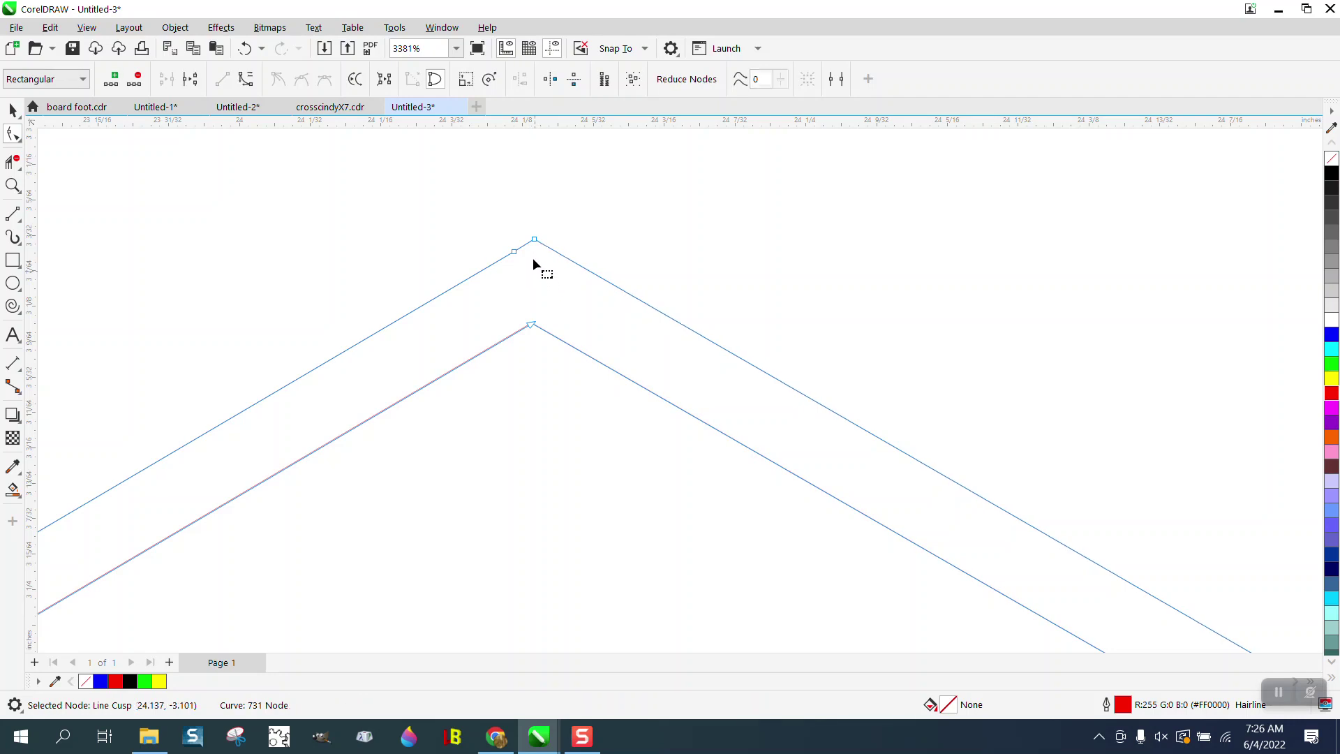
{"action": "key", "text": "Delete"}
{"action": "left_click", "coordinate": [596, 276]}
{"action": "key", "text": "Delete"}
{"action": "scroll", "coordinate": [588, 291], "scroll_direction": "down", "scroll_amount": 1}
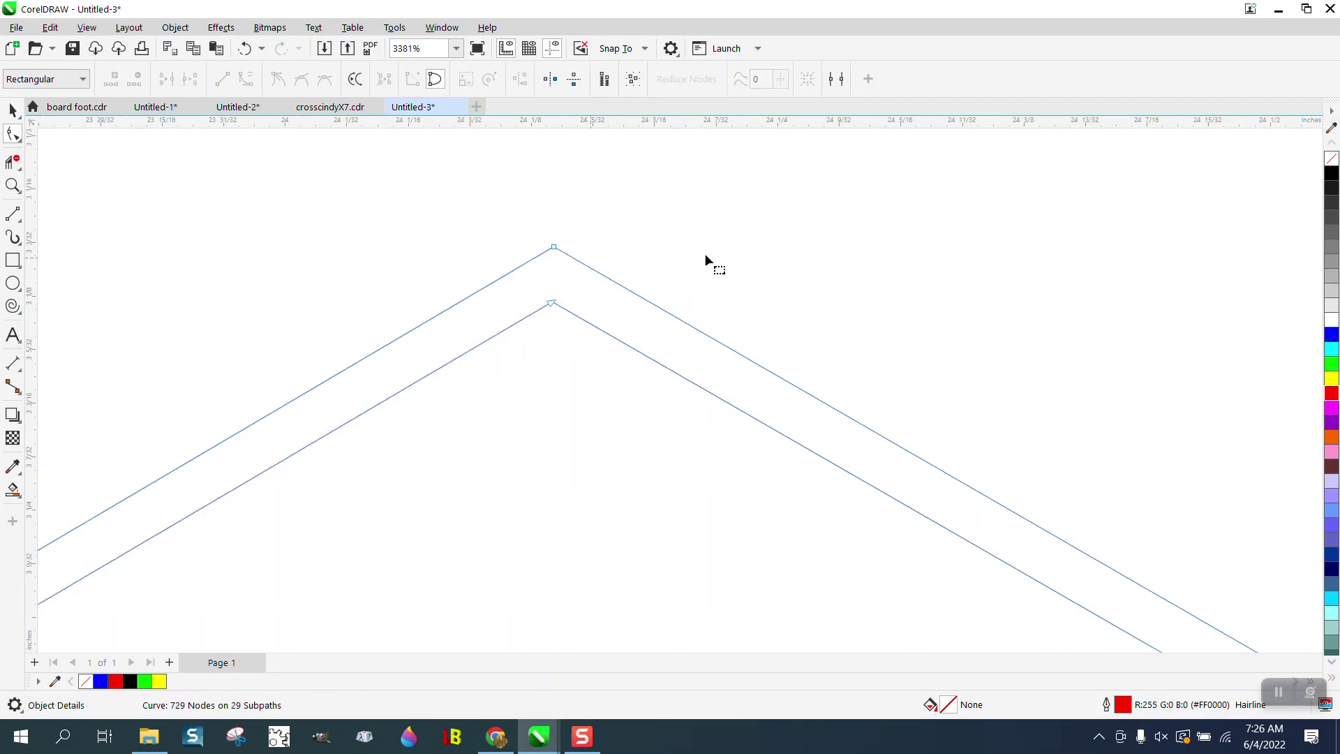
{"action": "scroll", "coordinate": [705, 254], "scroll_direction": "down", "scroll_amount": 6}
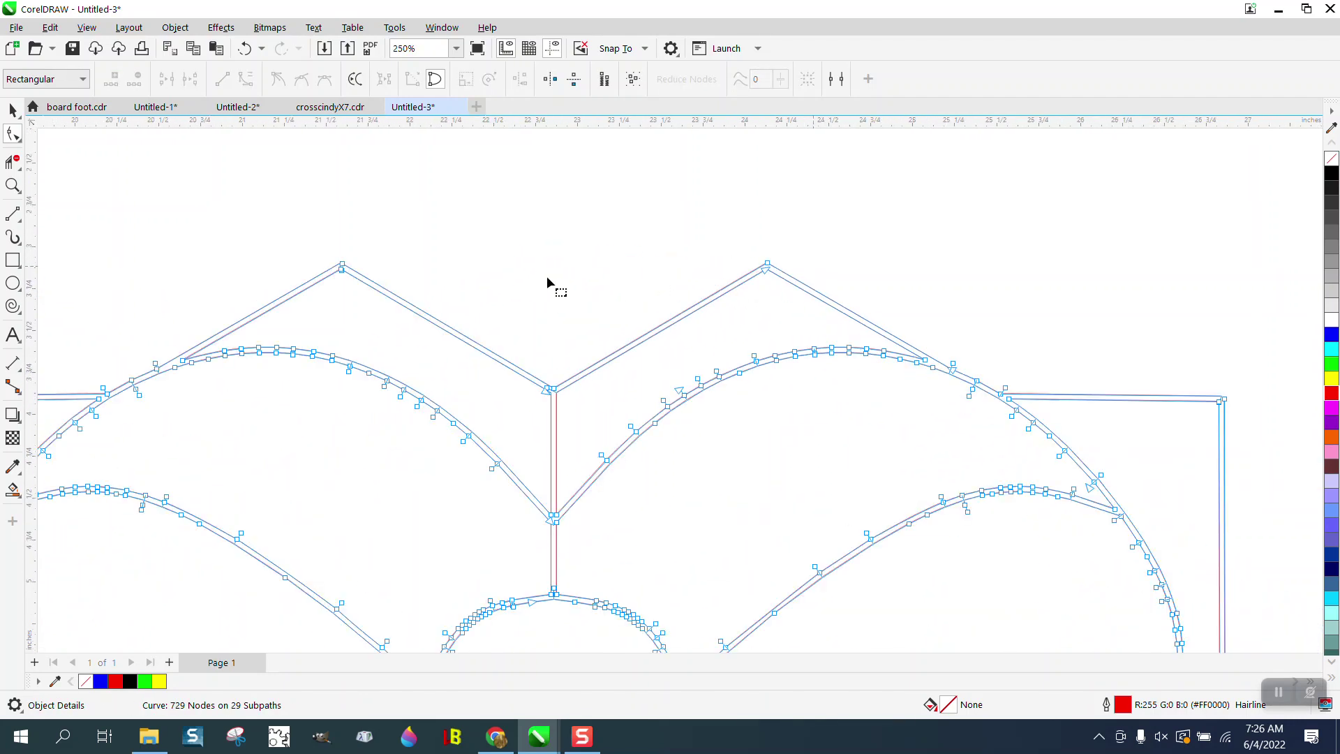
{"action": "scroll", "coordinate": [538, 252], "scroll_direction": "down", "scroll_amount": 2}
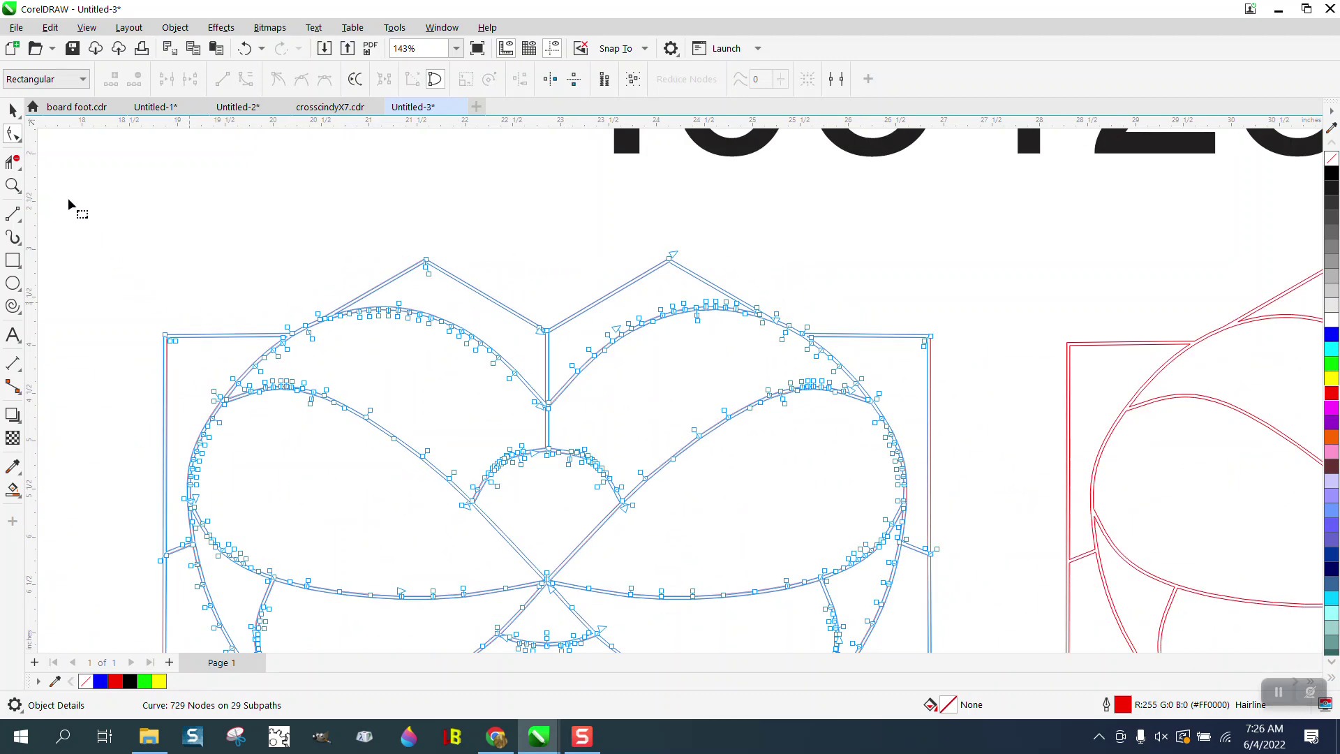
Step: Zoom into the bevelled top-left corner and drag its node left into a square corner
{"action": "left_click_drag", "start_coordinate": [123, 301], "coordinate": [235, 373]}
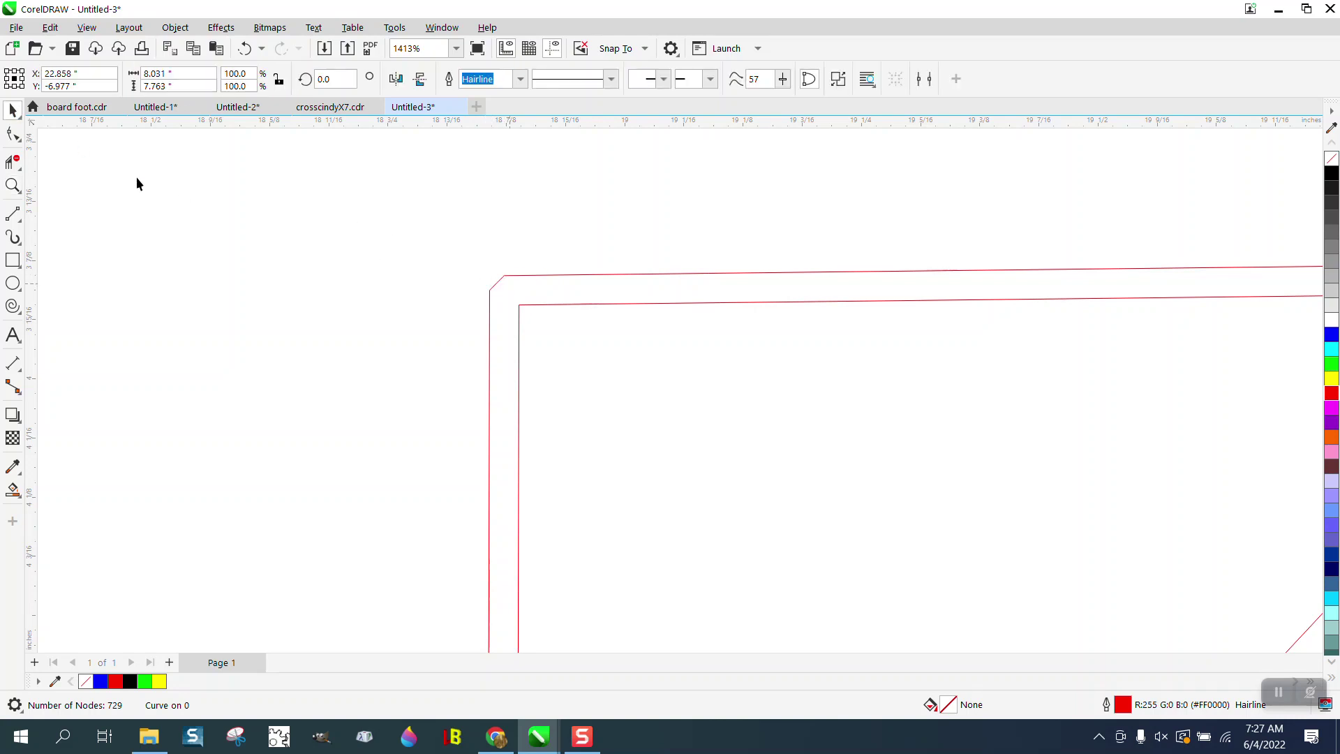
{"action": "left_click", "coordinate": [12, 185]}
{"action": "left_click_drag", "start_coordinate": [416, 233], "coordinate": [693, 392]}
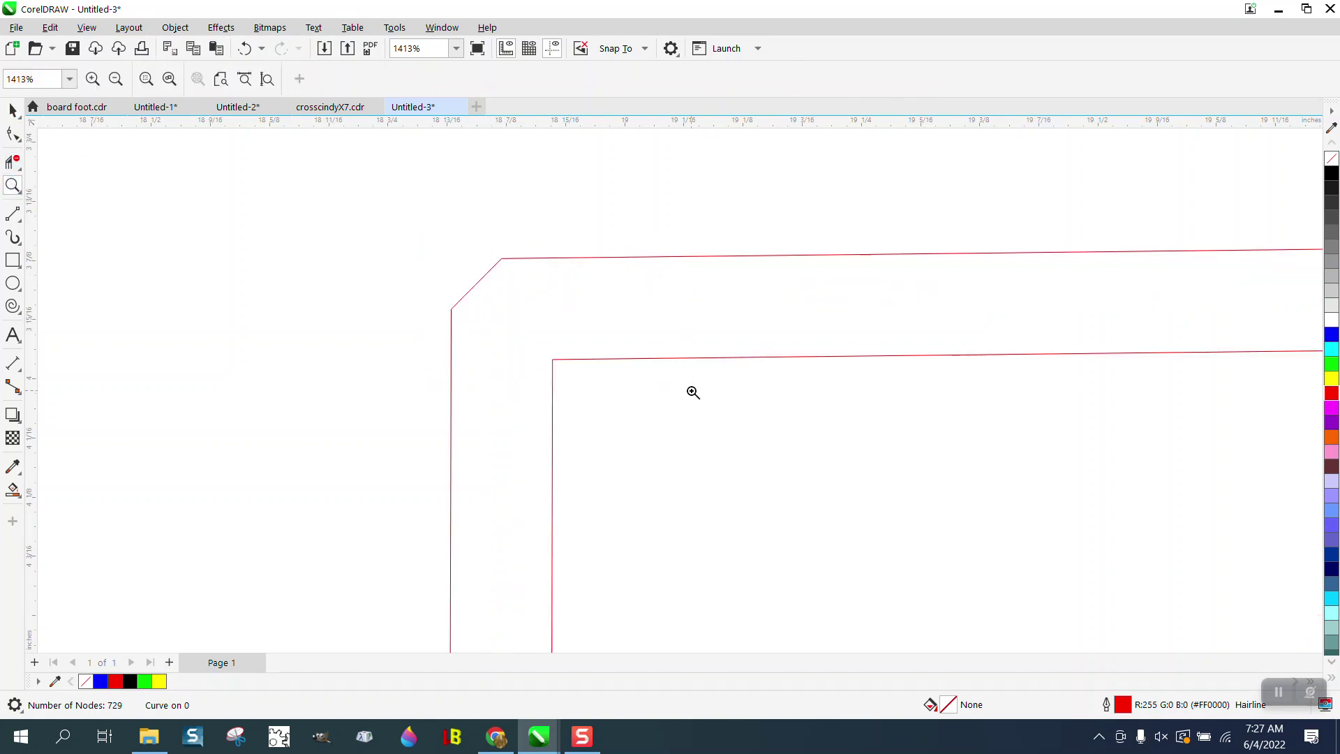
{"action": "left_click", "coordinate": [13, 133]}
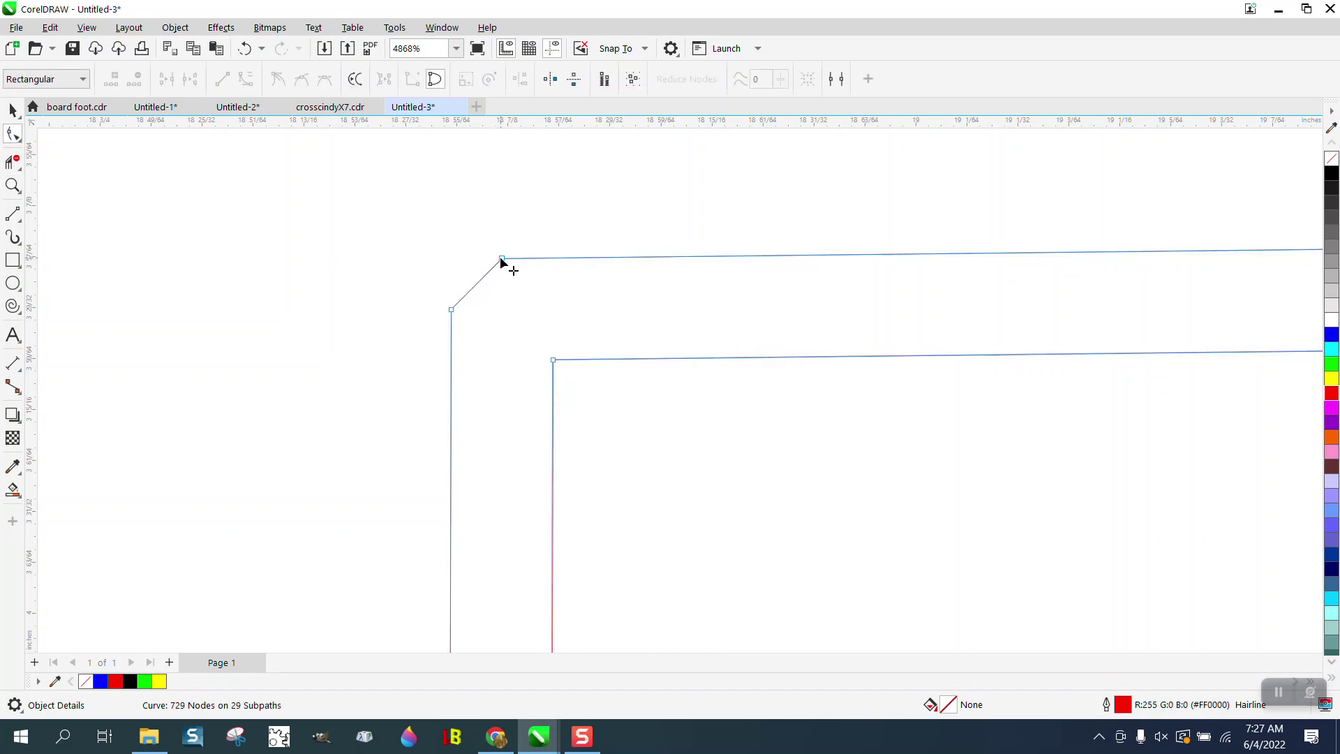
{"action": "left_click_drag", "start_coordinate": [503, 259], "coordinate": [452, 259]}
{"action": "left_click", "coordinate": [480, 313]}
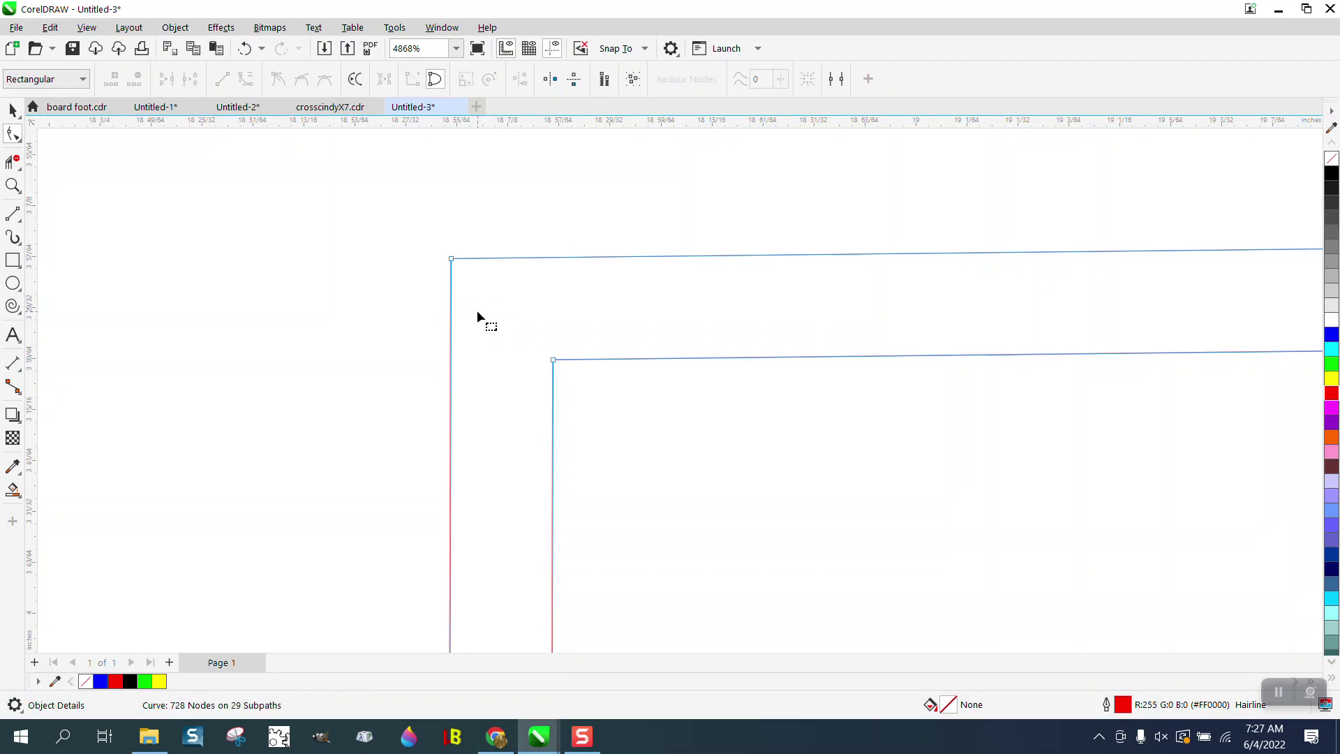
{"action": "scroll", "coordinate": [470, 270], "scroll_direction": "down", "scroll_amount": 6}
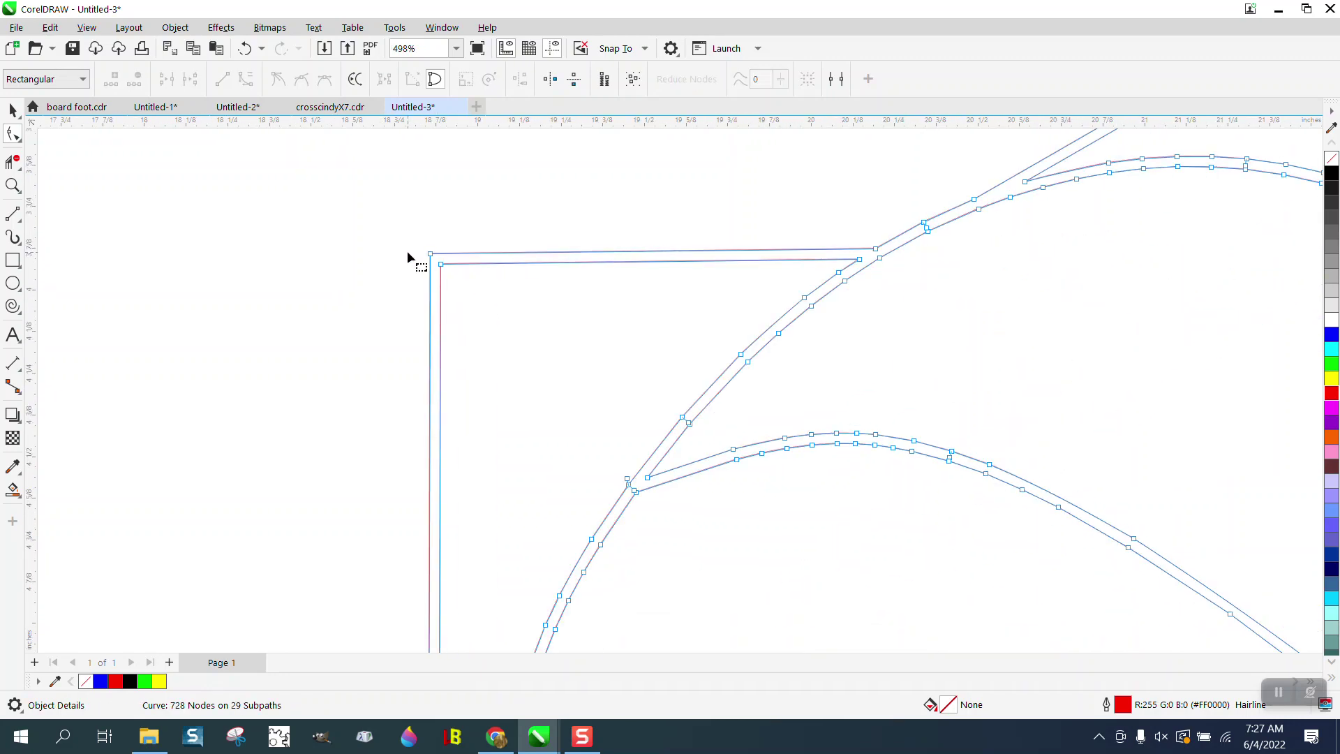
{"action": "scroll", "coordinate": [408, 250], "scroll_direction": "down", "scroll_amount": 4}
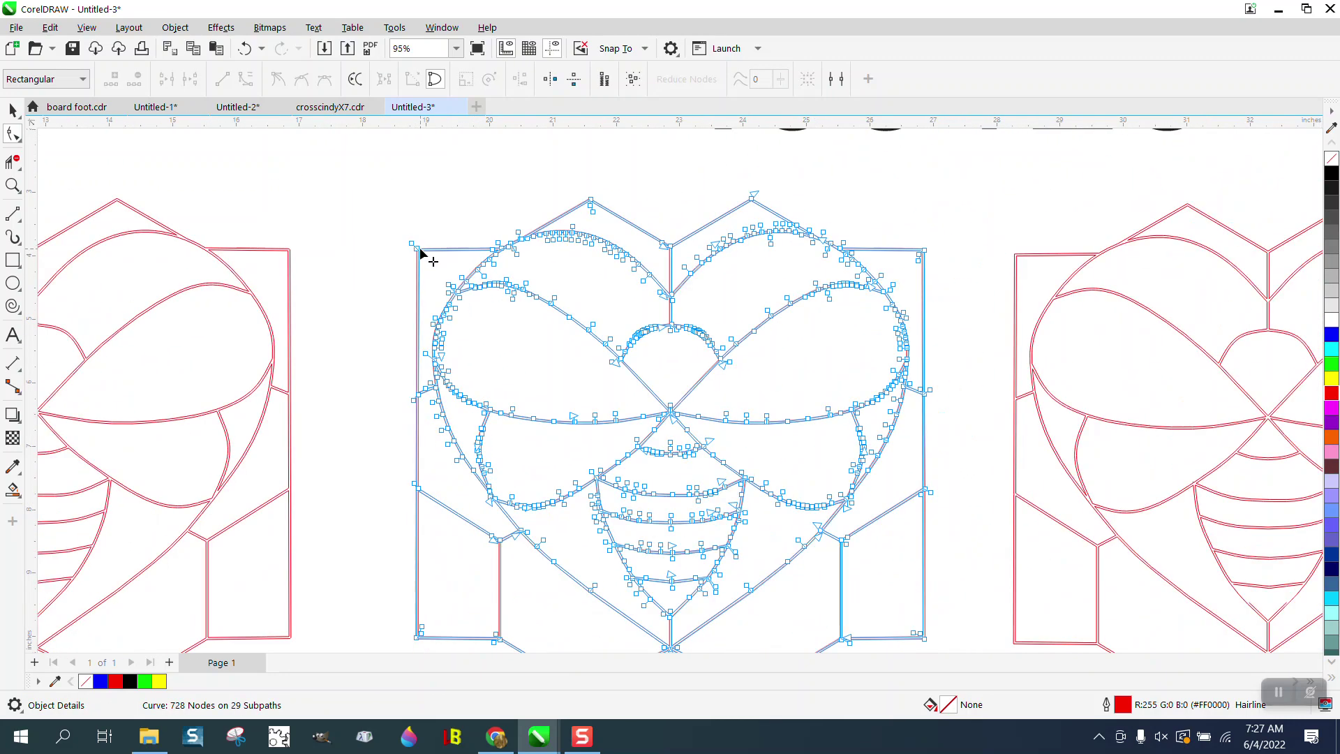
{"action": "scroll", "coordinate": [420, 253], "scroll_direction": "down", "scroll_amount": 1}
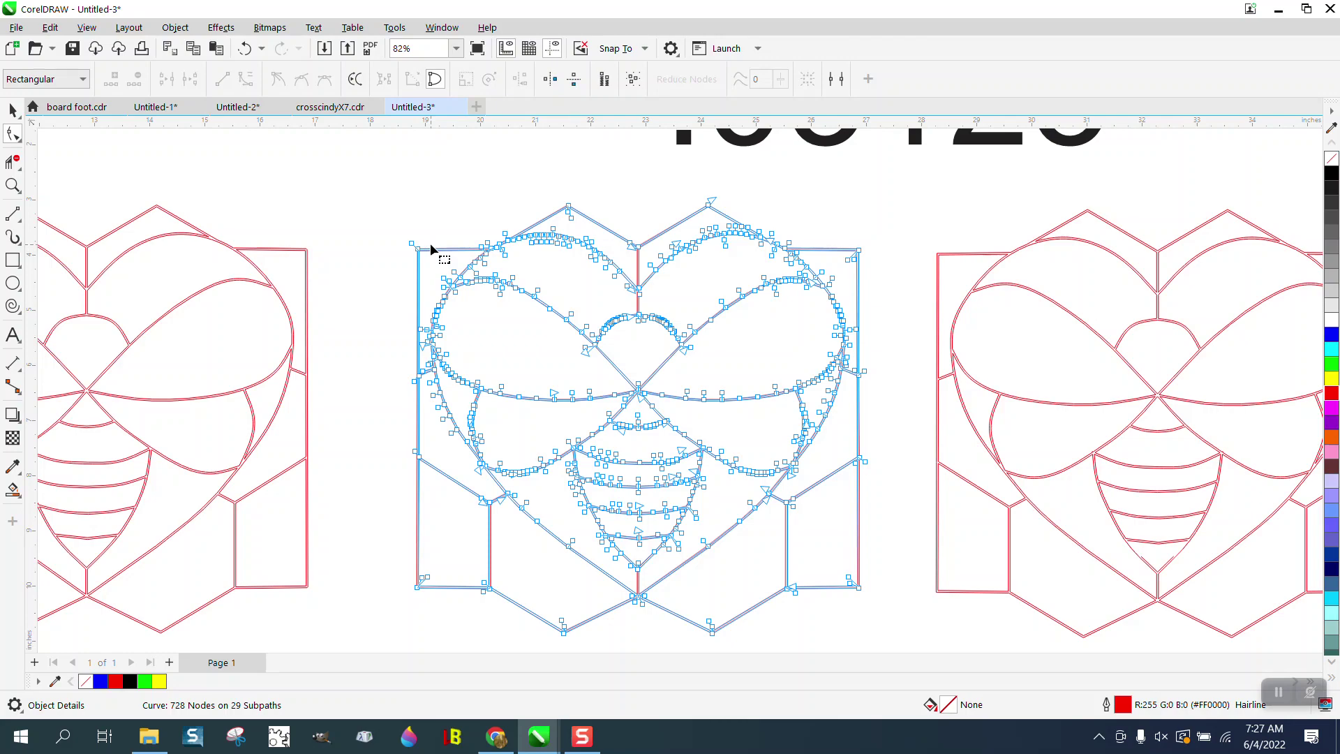